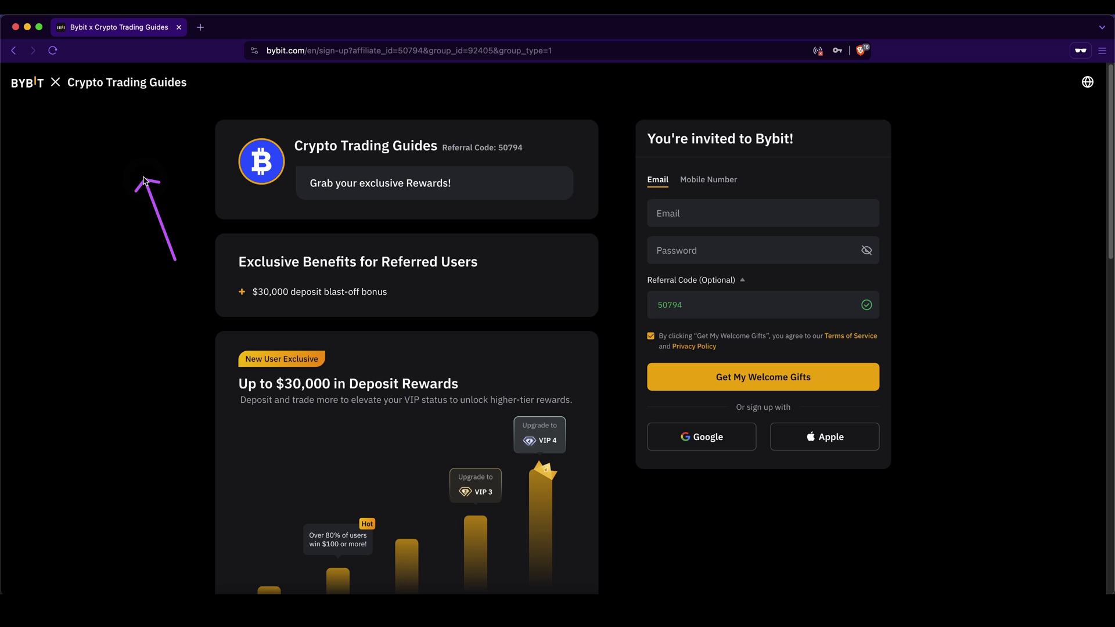
# Step: Highlight the referral deposit reward tiers and claim the welcome gifts to create the account
pyautogui.moveTo(226, 129)
pyautogui.mouseDown()
pyautogui.moveTo(613, 248)
pyautogui.moveTo(226, 129)
pyautogui.mouseUp()
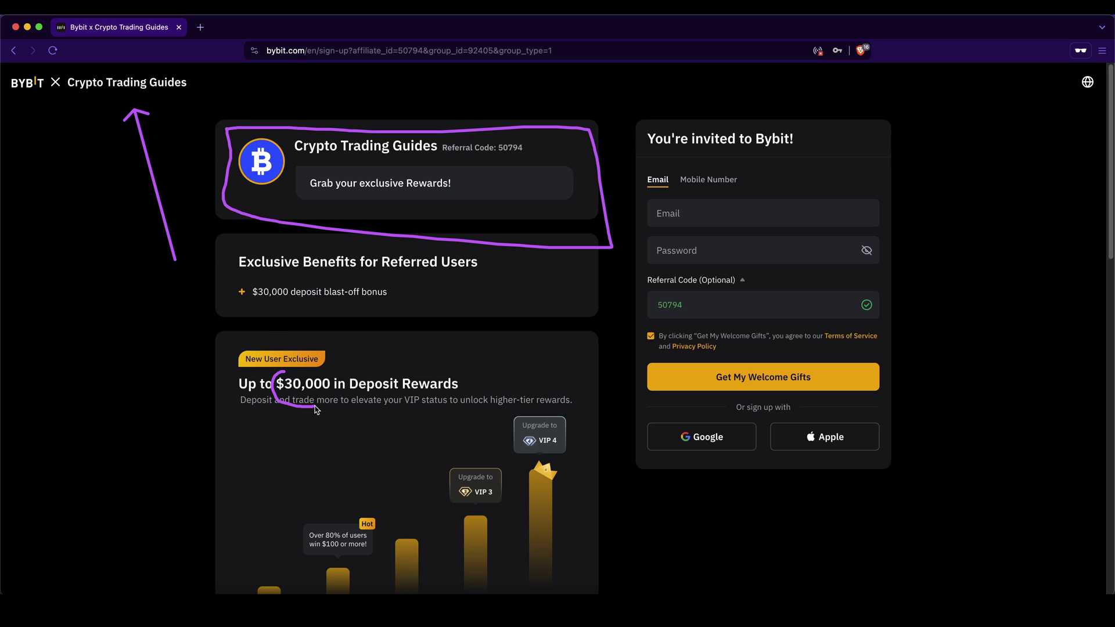
pyautogui.scroll(-3, 273, 369)
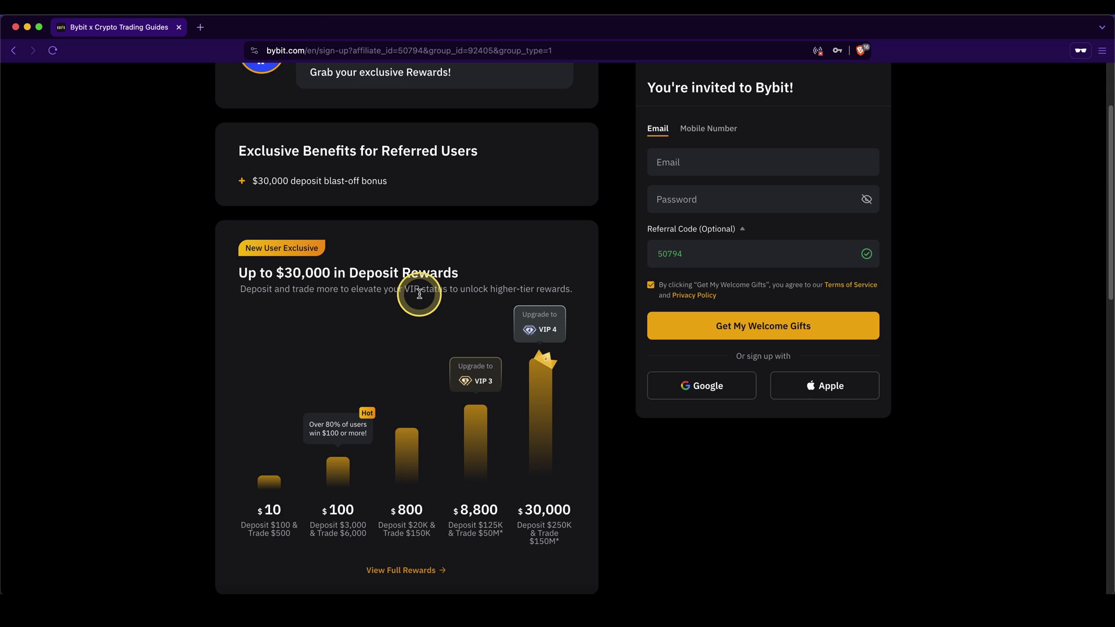
pyautogui.moveTo(234, 502); pyautogui.dragTo(227, 529)
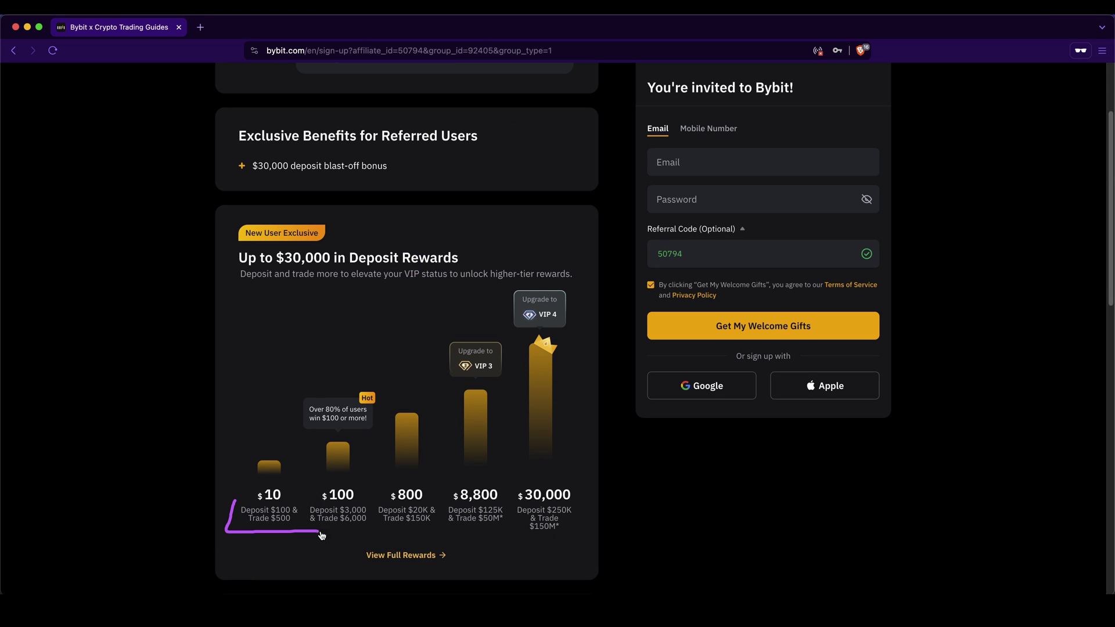
pyautogui.moveTo(584, 534); pyautogui.dragTo(578, 495)
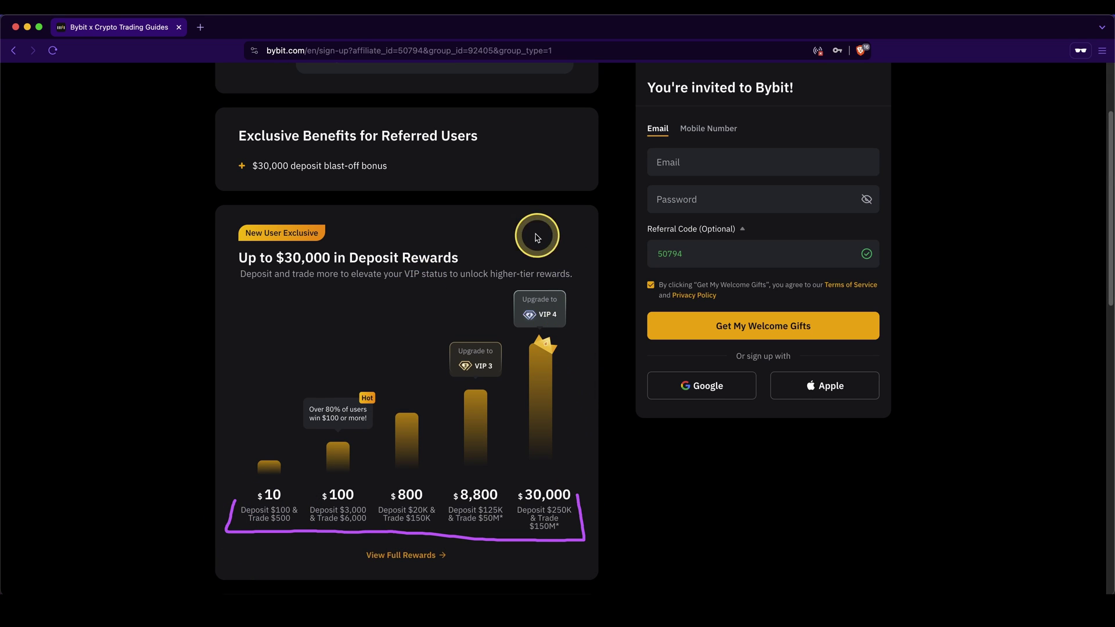
pyautogui.moveTo(512, 219); pyautogui.dragTo(422, 346)
pyautogui.moveTo(519, 220); pyautogui.dragTo(514, 308)
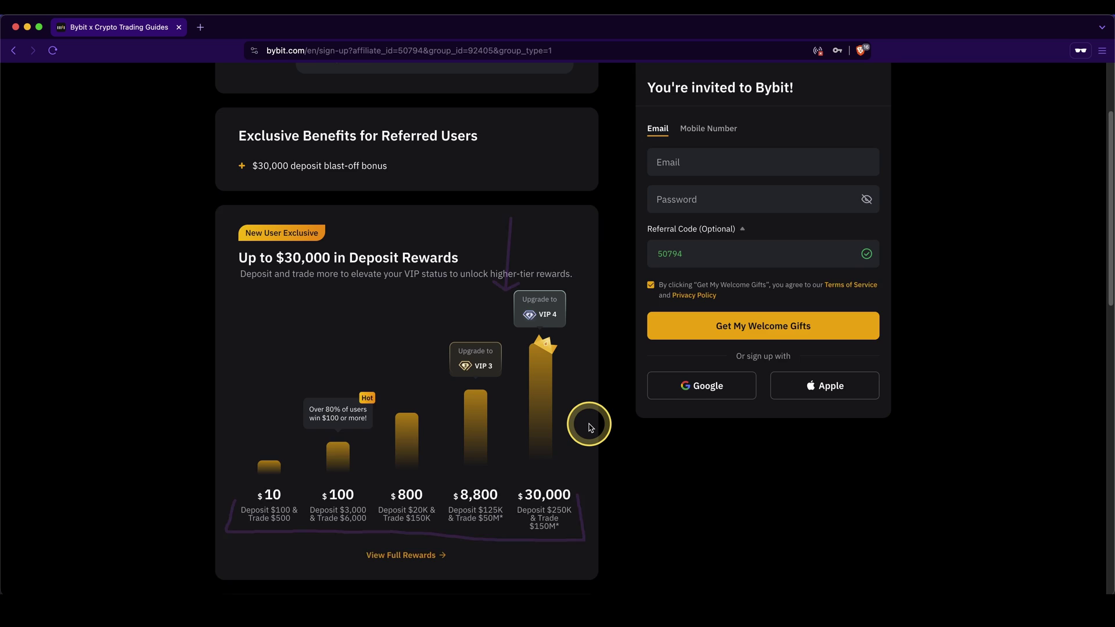
pyautogui.scroll(3, 590, 424)
pyautogui.moveTo(551, 166); pyautogui.dragTo(691, 370)
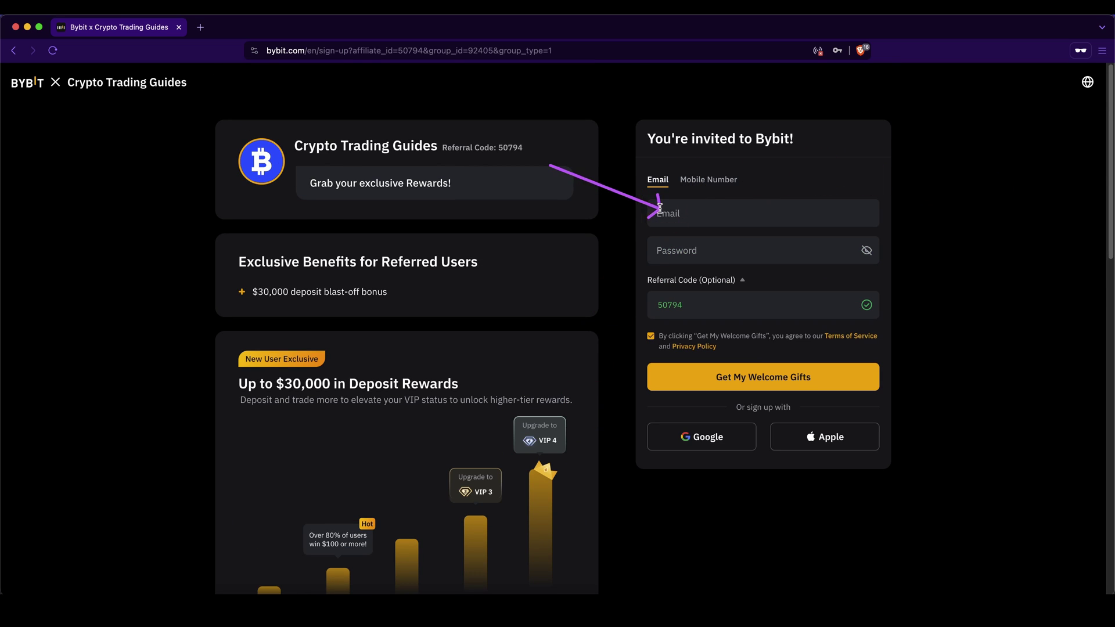
pyautogui.click(703, 373)
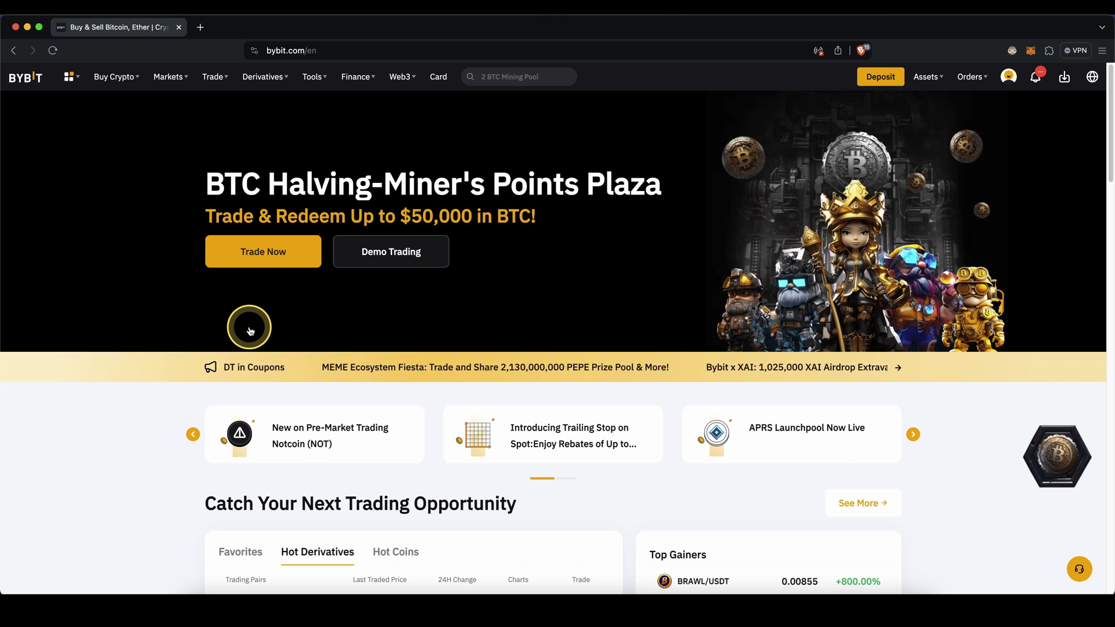
# Step: Review the USDT crypto deposit, marking the USDT coin, ERC20 chain and deposit address
pyautogui.click(879, 76)
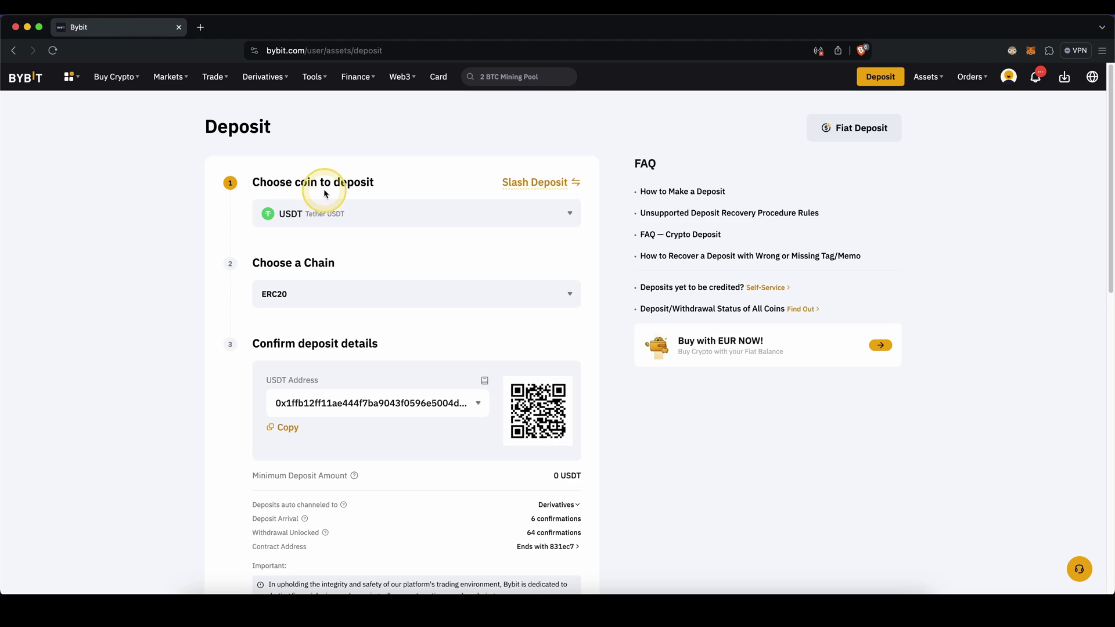
pyautogui.moveTo(324, 194); pyautogui.dragTo(262, 232)
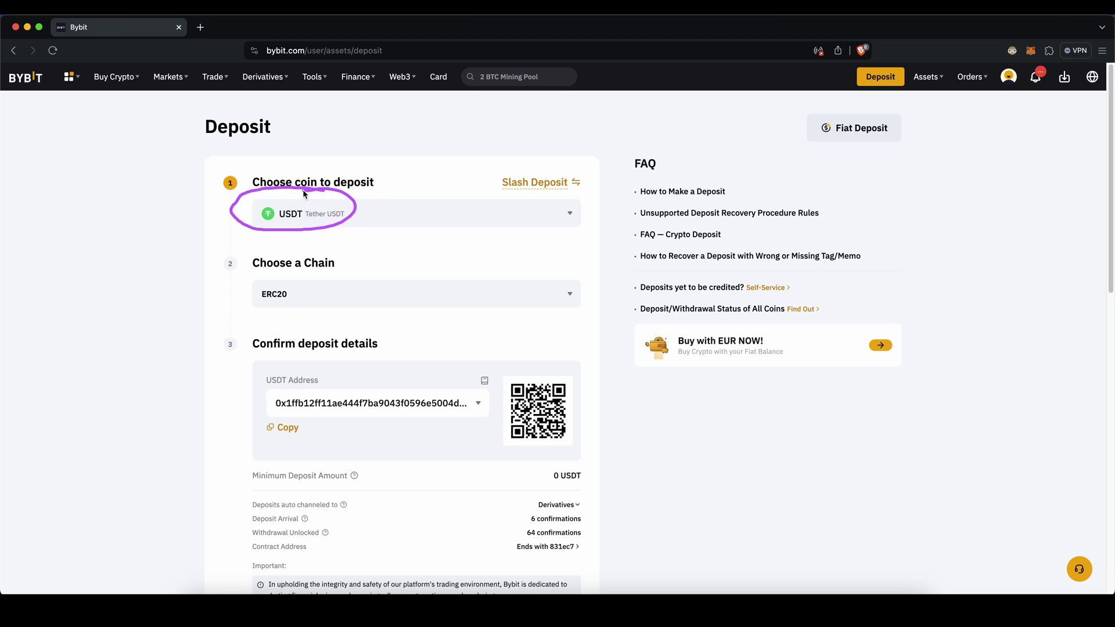
pyautogui.moveTo(295, 275); pyautogui.dragTo(289, 316)
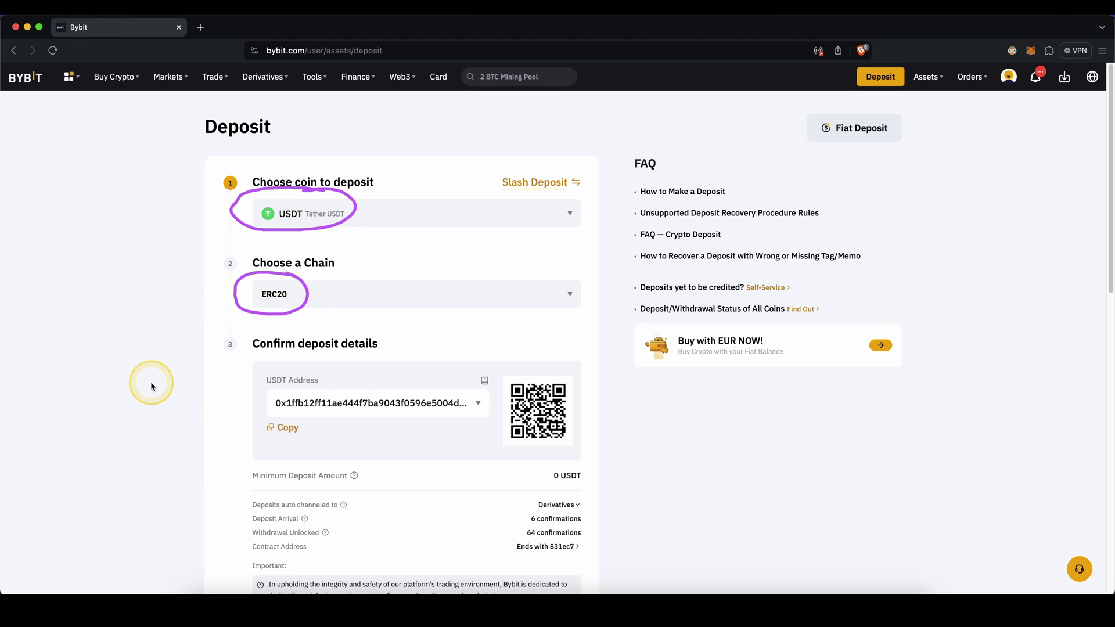
pyautogui.moveTo(151, 383); pyautogui.dragTo(255, 404)
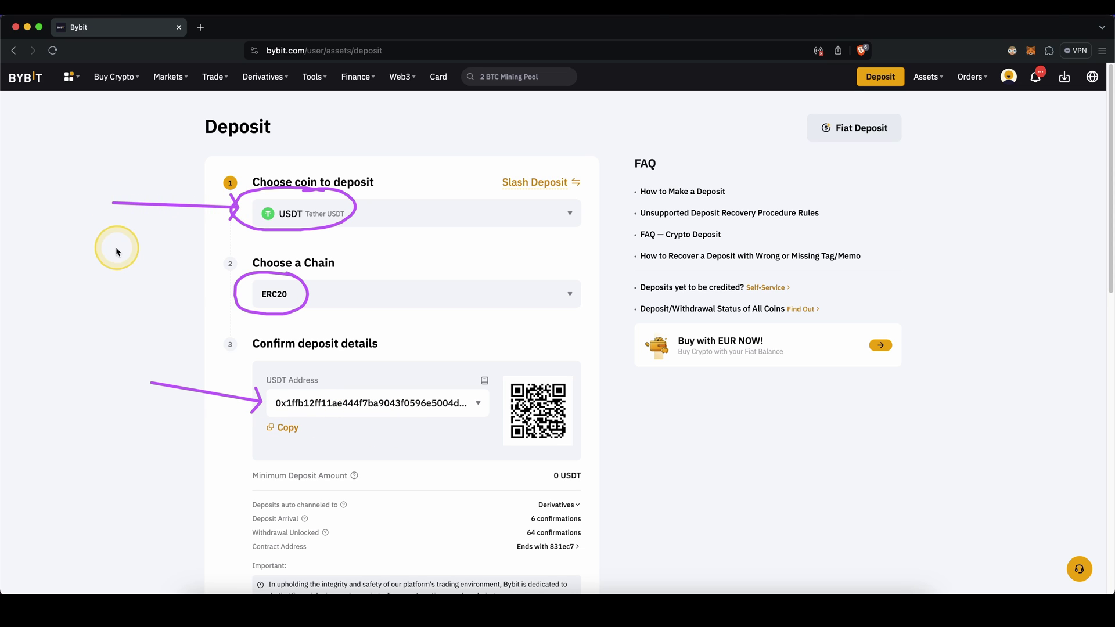
pyautogui.moveTo(116, 259); pyautogui.dragTo(222, 294)
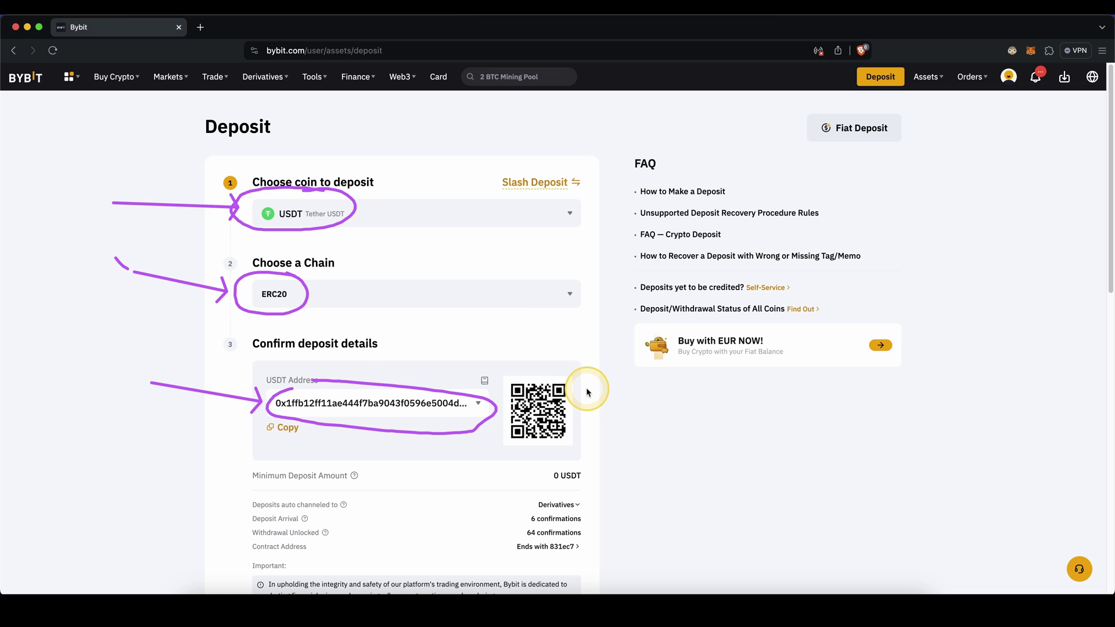
pyautogui.press('Escape')
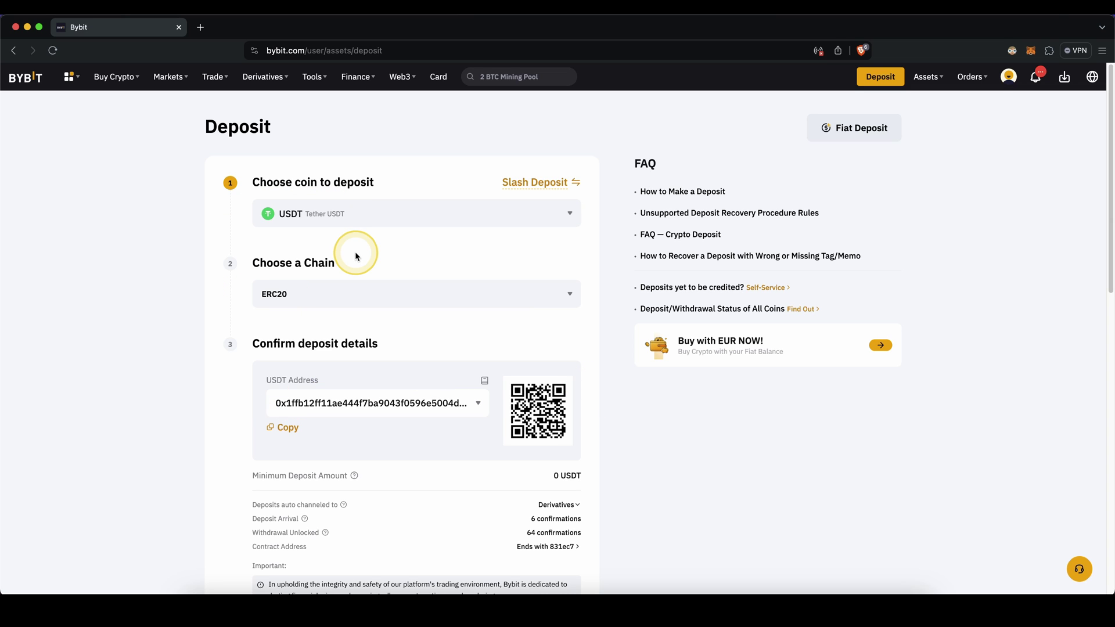
pyautogui.moveTo(269, 230); pyautogui.dragTo(319, 229)
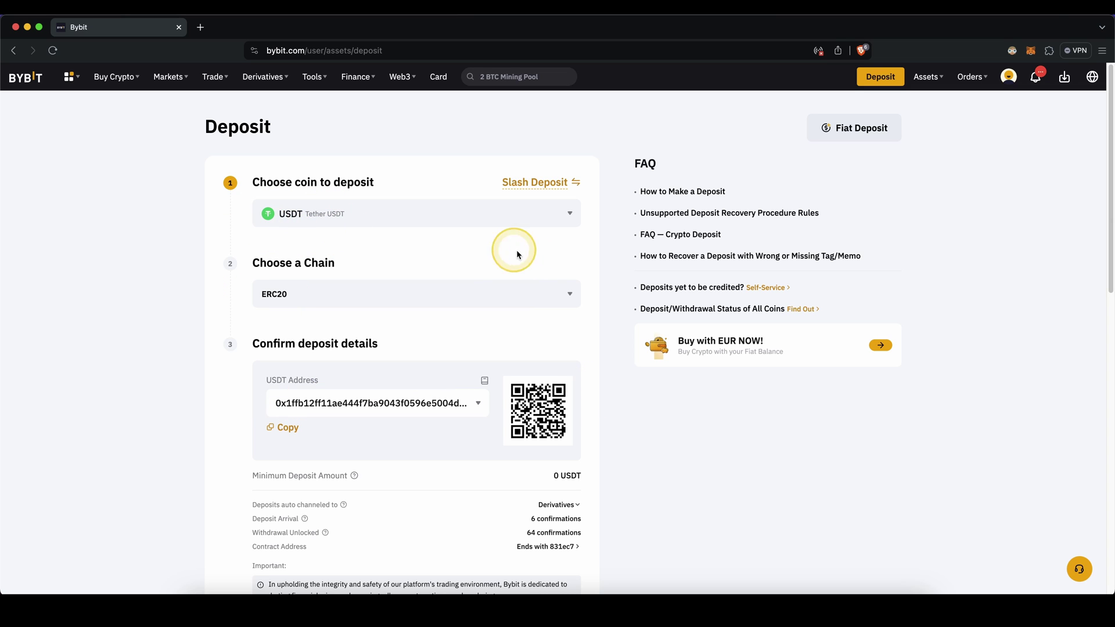
pyautogui.moveTo(660, 224); pyautogui.dragTo(786, 152)
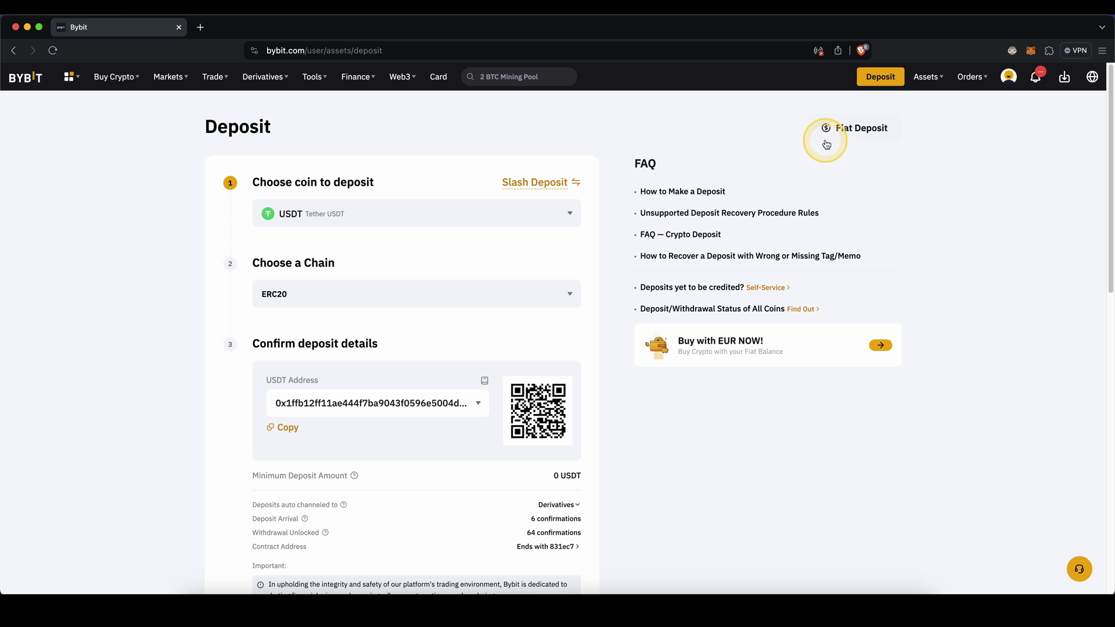
# Step: Start a fiat deposit in EUR, with SEPA marked as the payment method
pyautogui.click(847, 133)
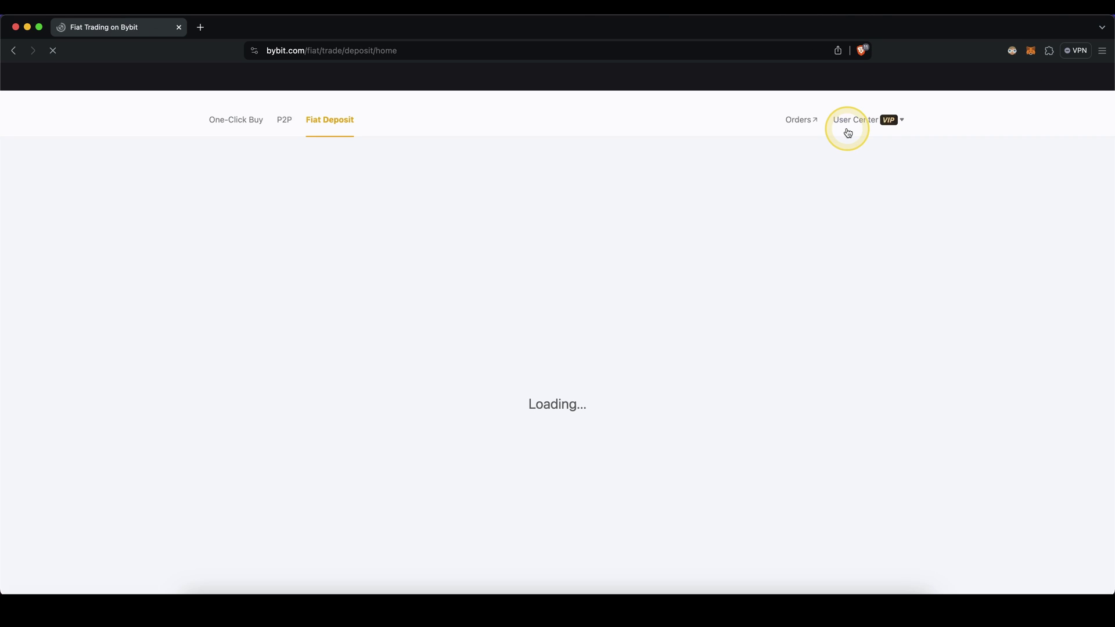
pyautogui.click(846, 236)
pyautogui.scroll(-2, 837, 331)
pyautogui.scroll(-3, 828, 350)
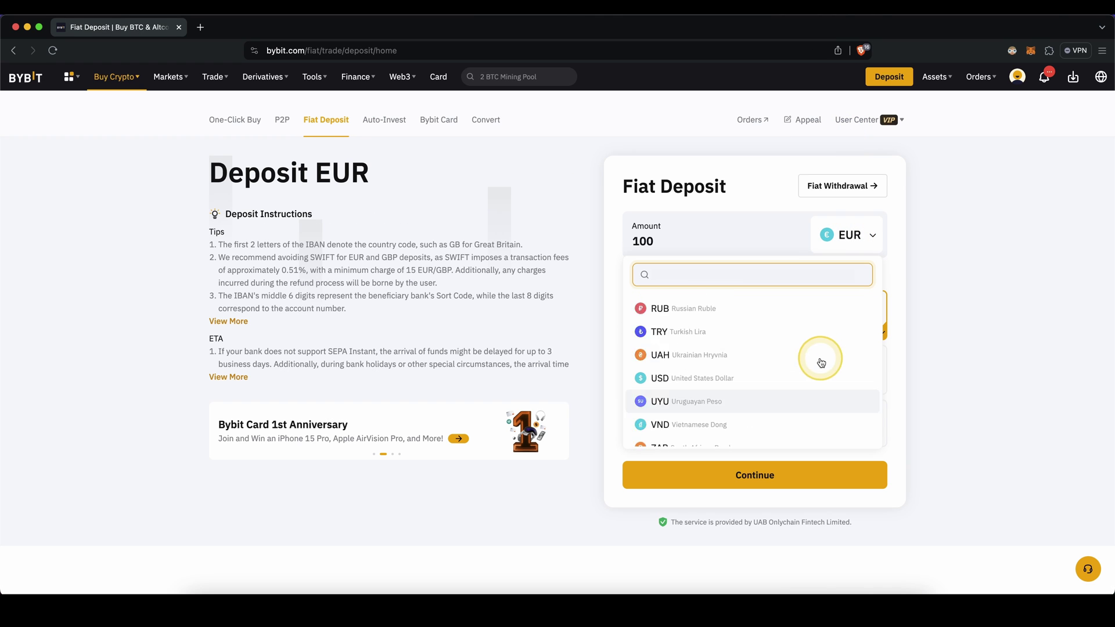
pyautogui.scroll(5, 871, 313)
pyautogui.click(942, 242)
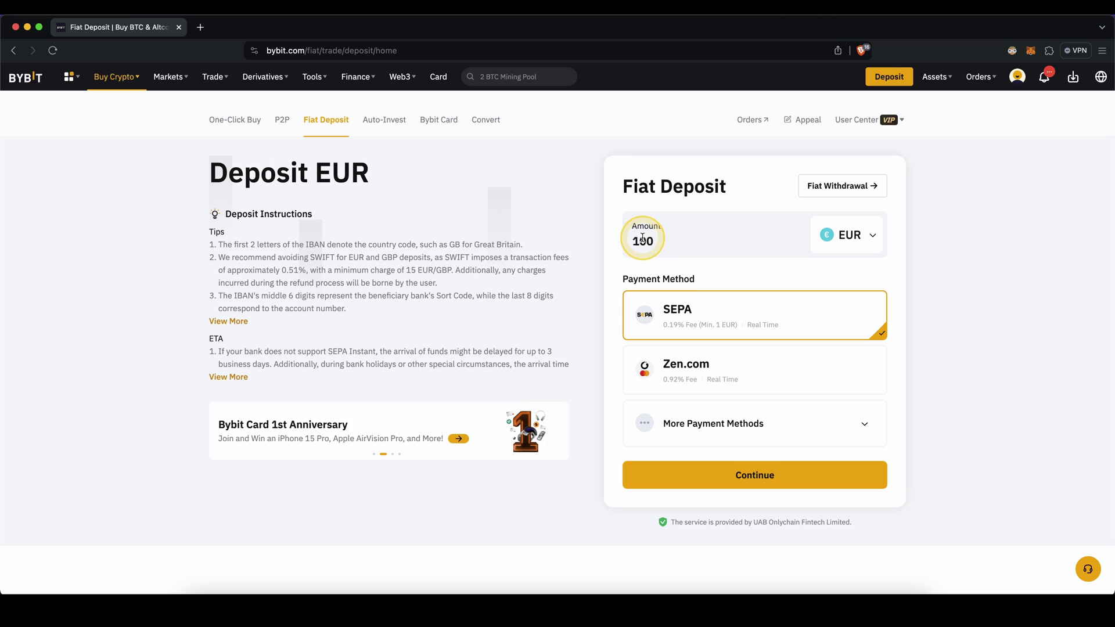
pyautogui.moveTo(686, 296); pyautogui.dragTo(632, 300)
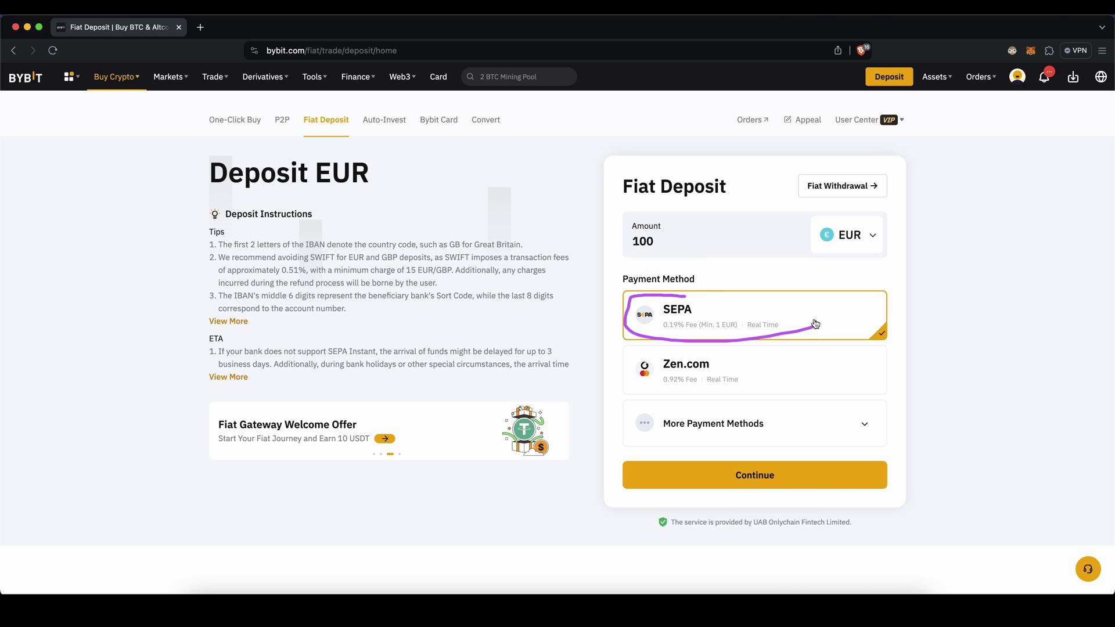
# Step: Expand and collapse the extra payment methods, then annotate SEPA and the continue step
pyautogui.click(717, 424)
pyautogui.scroll(-1, 723, 488)
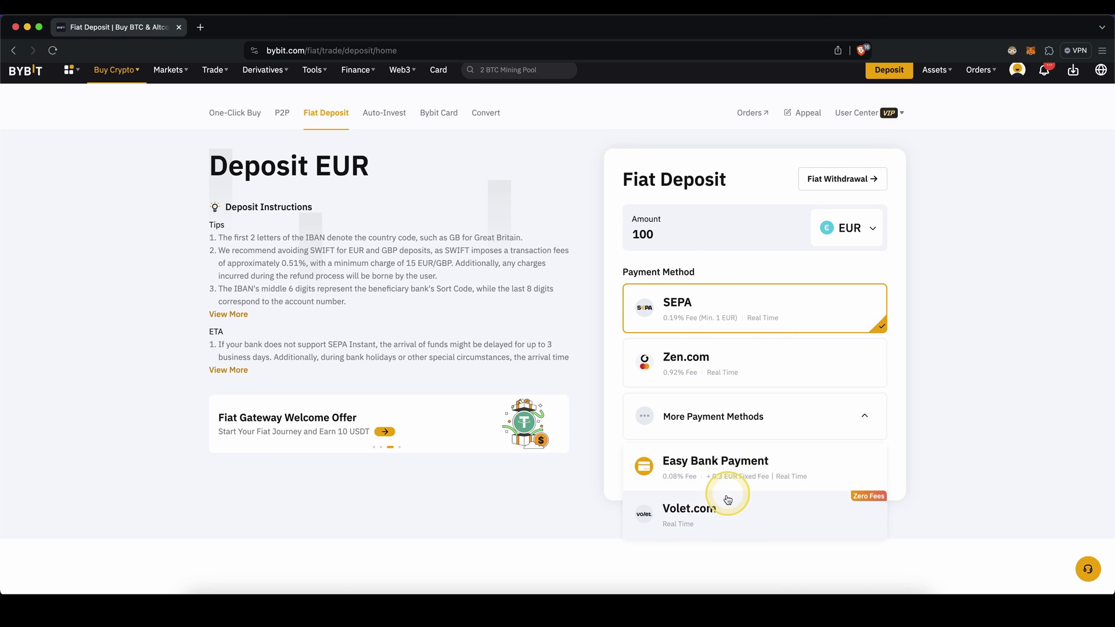
pyautogui.click(919, 343)
pyautogui.moveTo(681, 286); pyautogui.dragTo(645, 305)
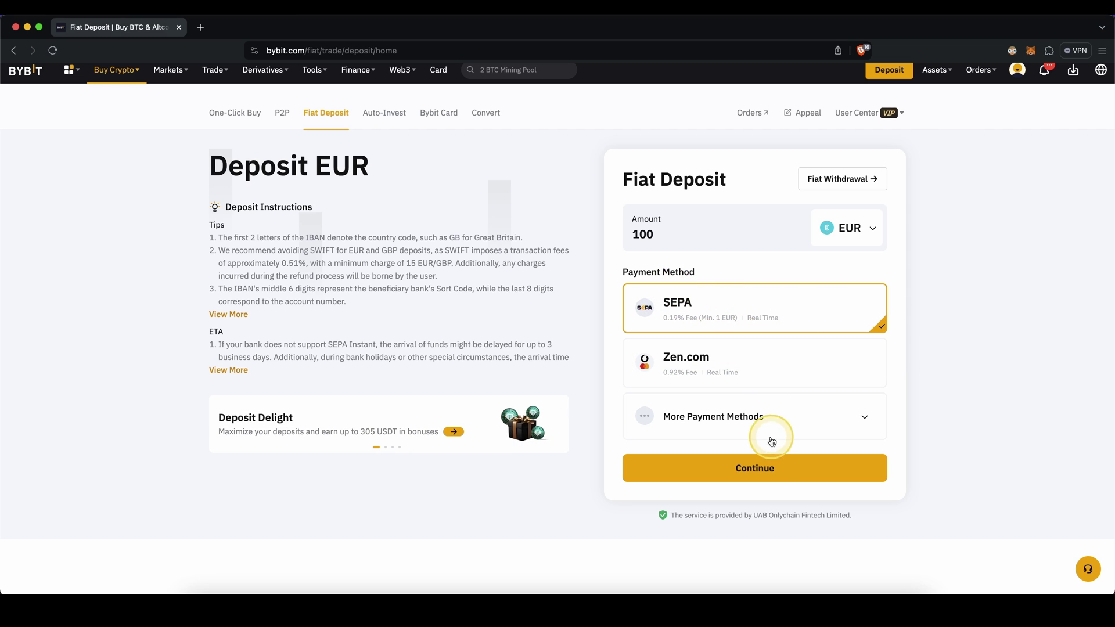
pyautogui.moveTo(774, 454); pyautogui.dragTo(787, 453)
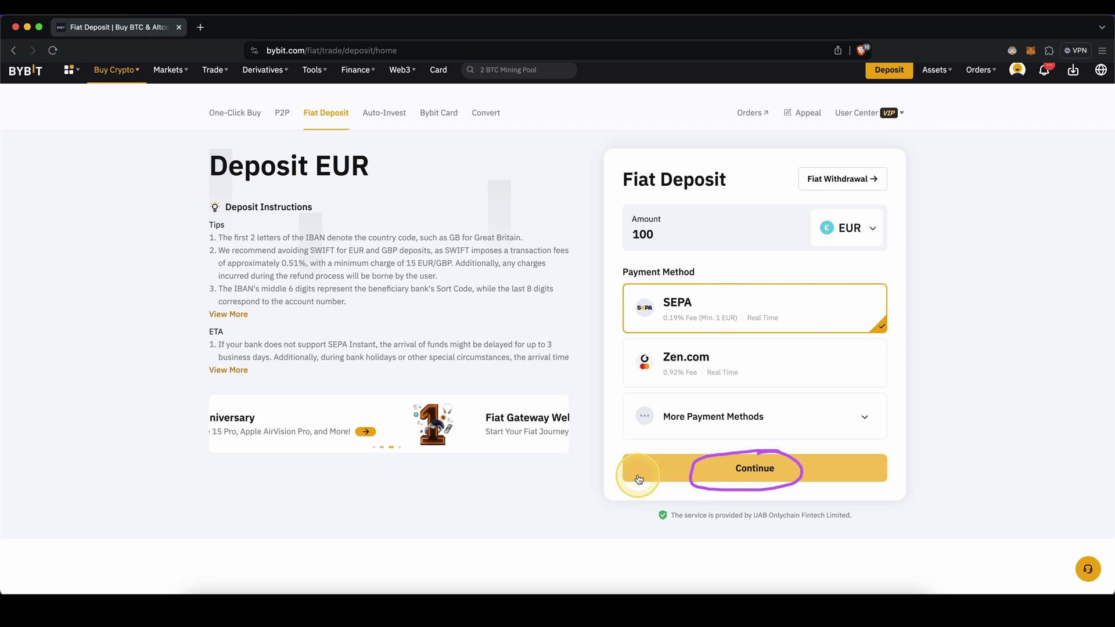
pyautogui.moveTo(657, 471); pyautogui.dragTo(432, 500)
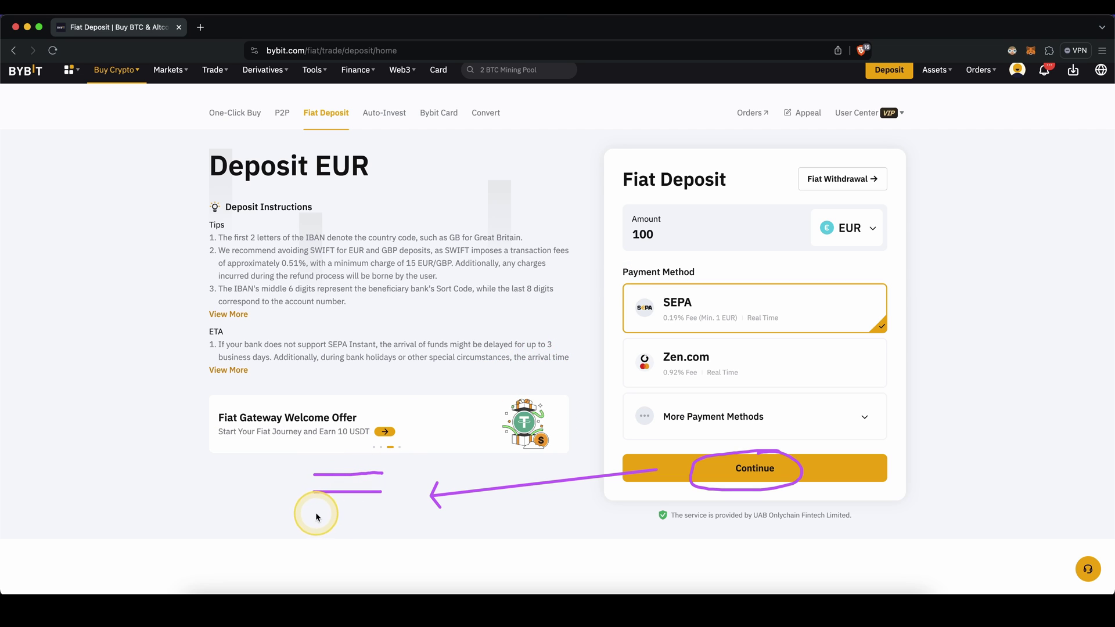
pyautogui.moveTo(301, 457); pyautogui.dragTo(393, 461)
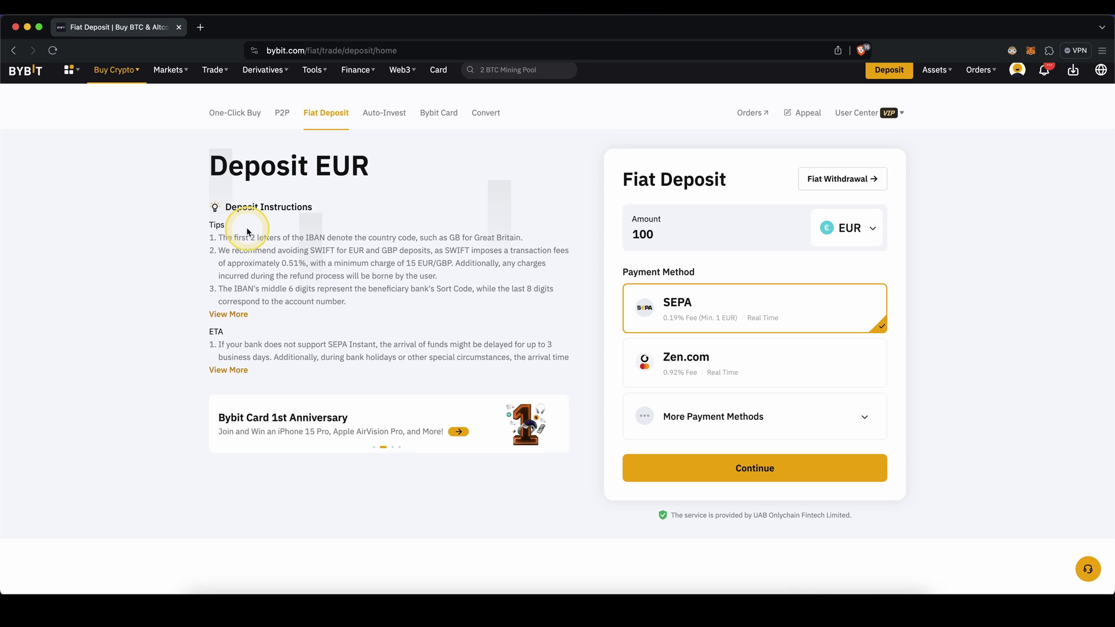
pyautogui.moveTo(116, 70)
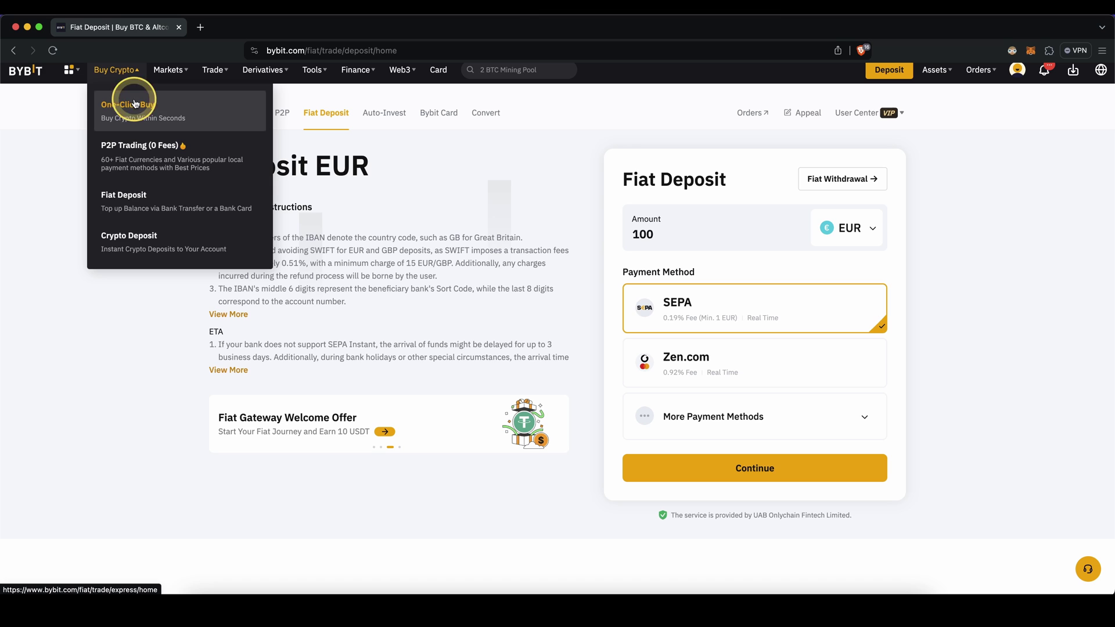
# Step: On One-Click Buy, spend 1,000 EUR for USDT and choose Bank Card as payment
pyautogui.click(140, 120)
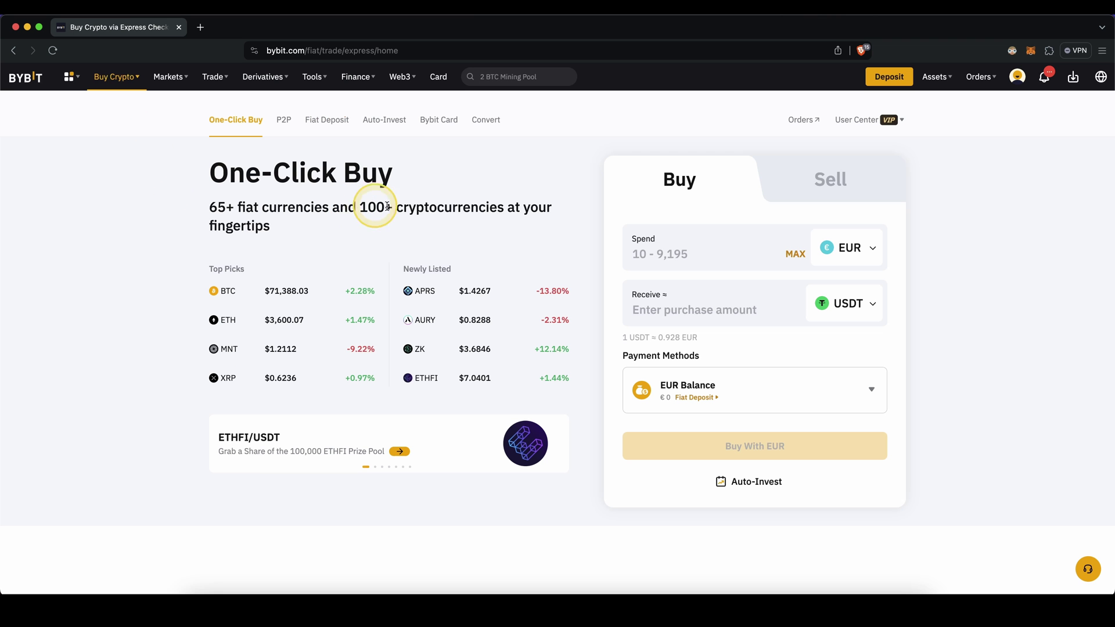
pyautogui.click(669, 253)
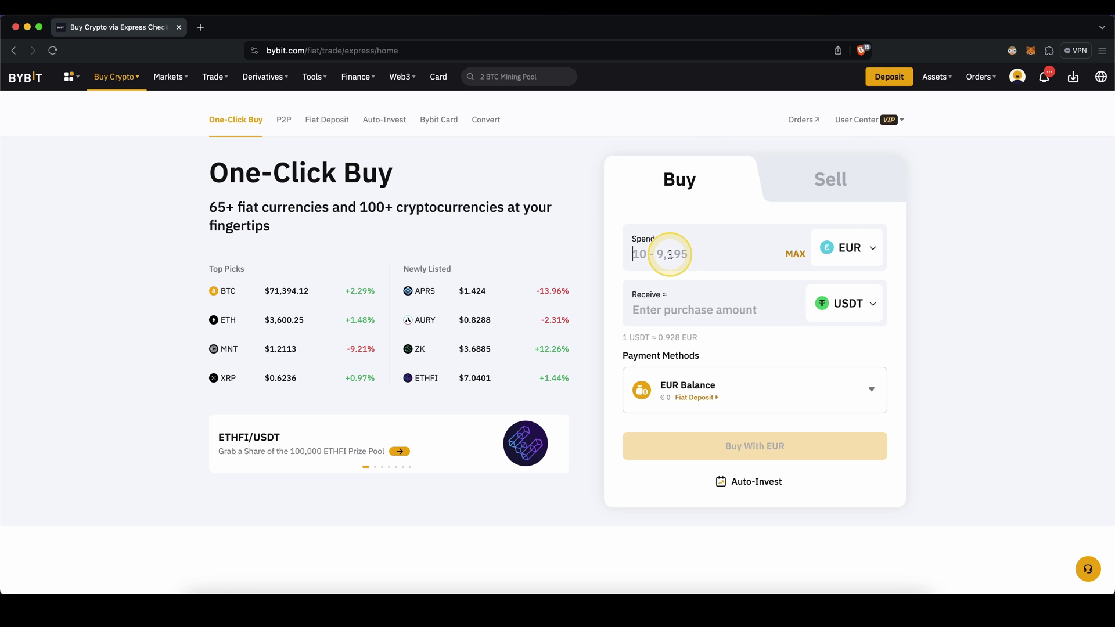
pyautogui.write('1000')
pyautogui.click(860, 319)
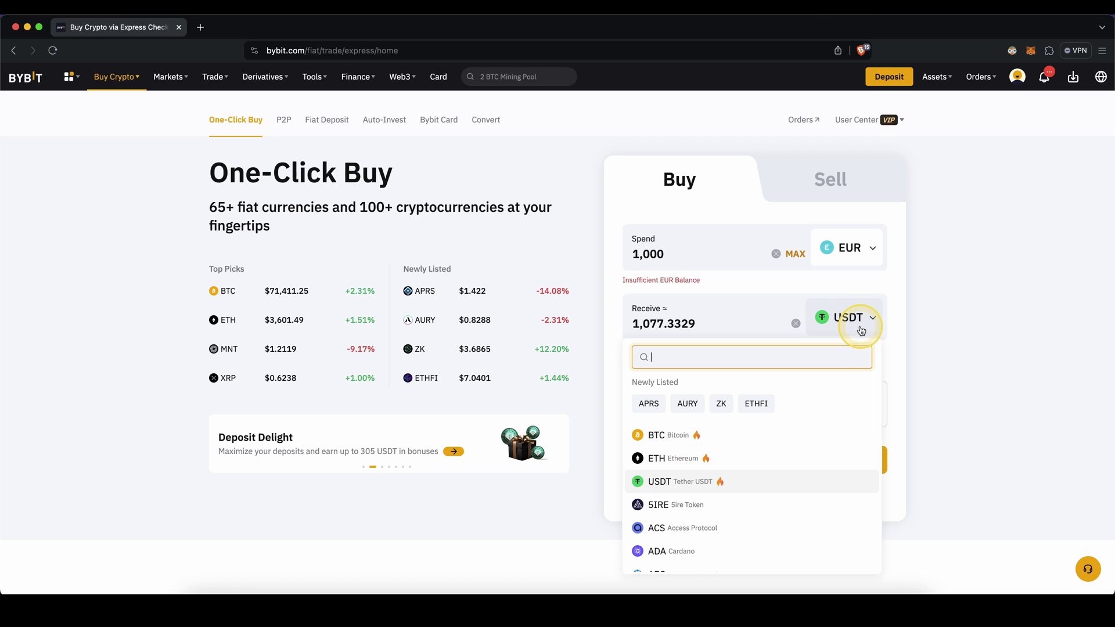
pyautogui.scroll(-3, 823, 483)
pyautogui.scroll(-5, 703, 436)
pyautogui.scroll(-5, 693, 466)
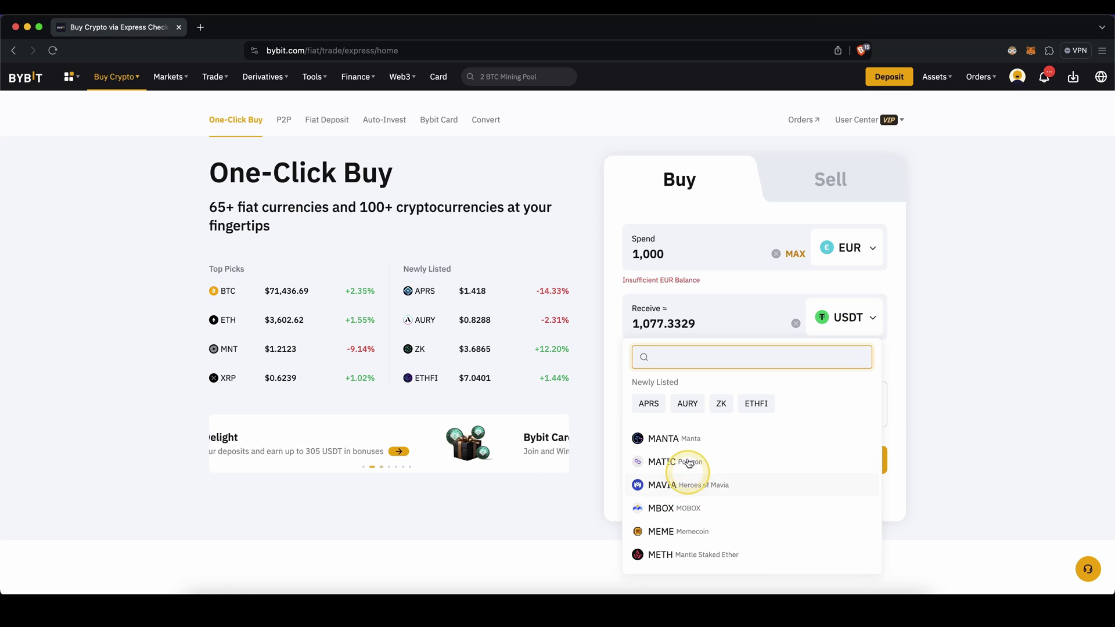
pyautogui.scroll(-3, 688, 506)
pyautogui.scroll(-5, 693, 510)
pyautogui.scroll(-2, 715, 488)
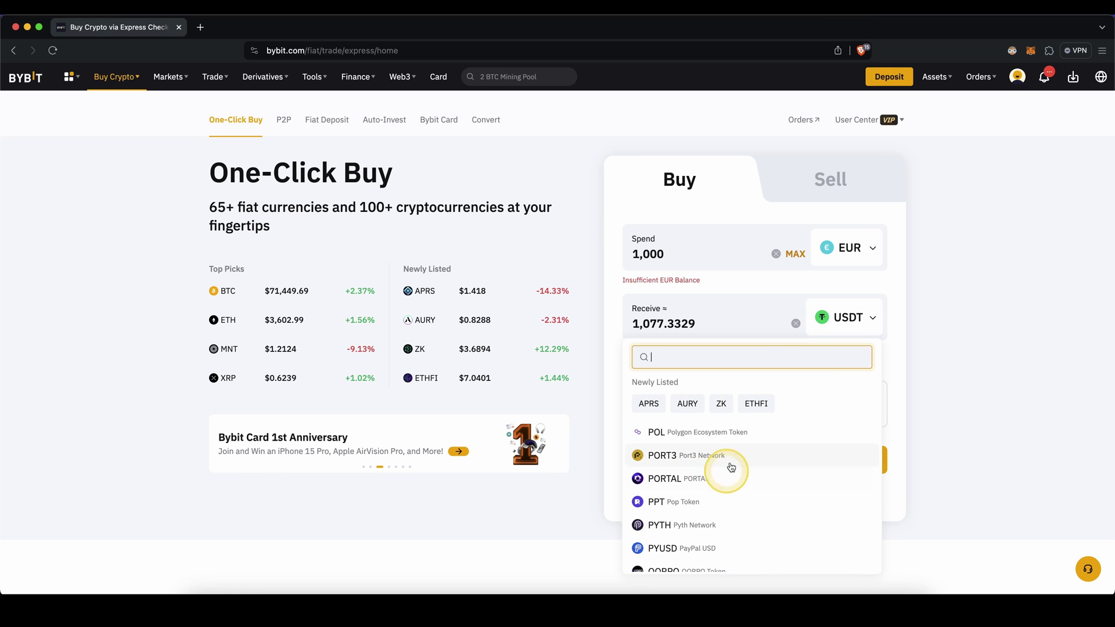
pyautogui.click(971, 331)
pyautogui.click(822, 397)
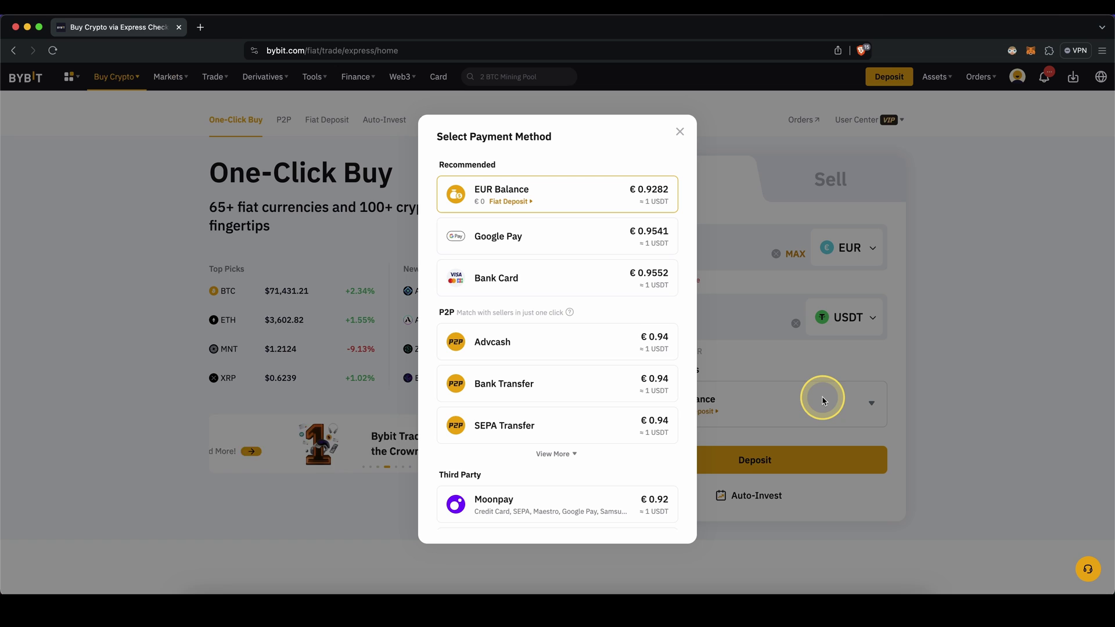
pyautogui.moveTo(443, 223); pyautogui.dragTo(518, 252)
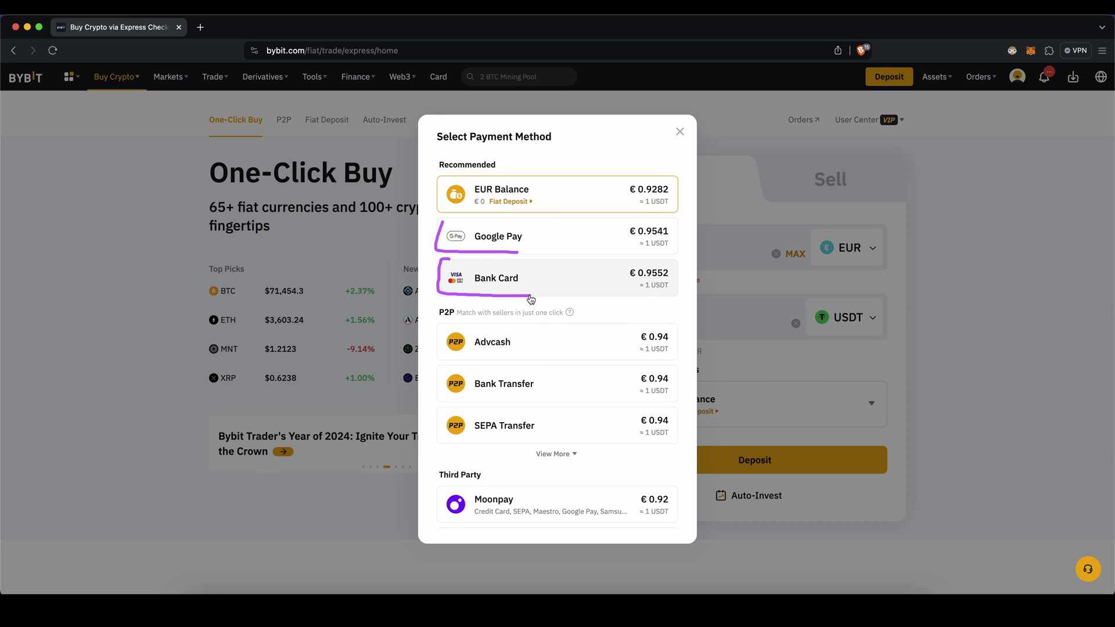
pyautogui.click(528, 278)
# Step: Open Add Card and point out the card holder name field in Card Details
pyautogui.click(755, 449)
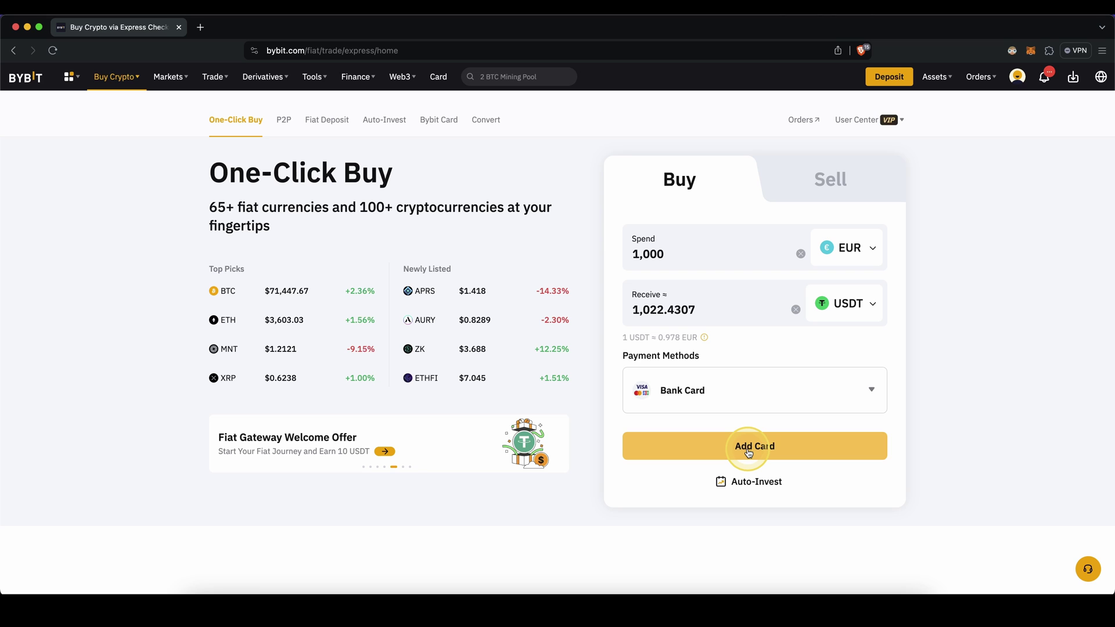
pyautogui.moveTo(159, 300)
pyautogui.mouseDown()
pyautogui.moveTo(239, 355)
pyautogui.moveTo(320, 551)
pyautogui.mouseUp()
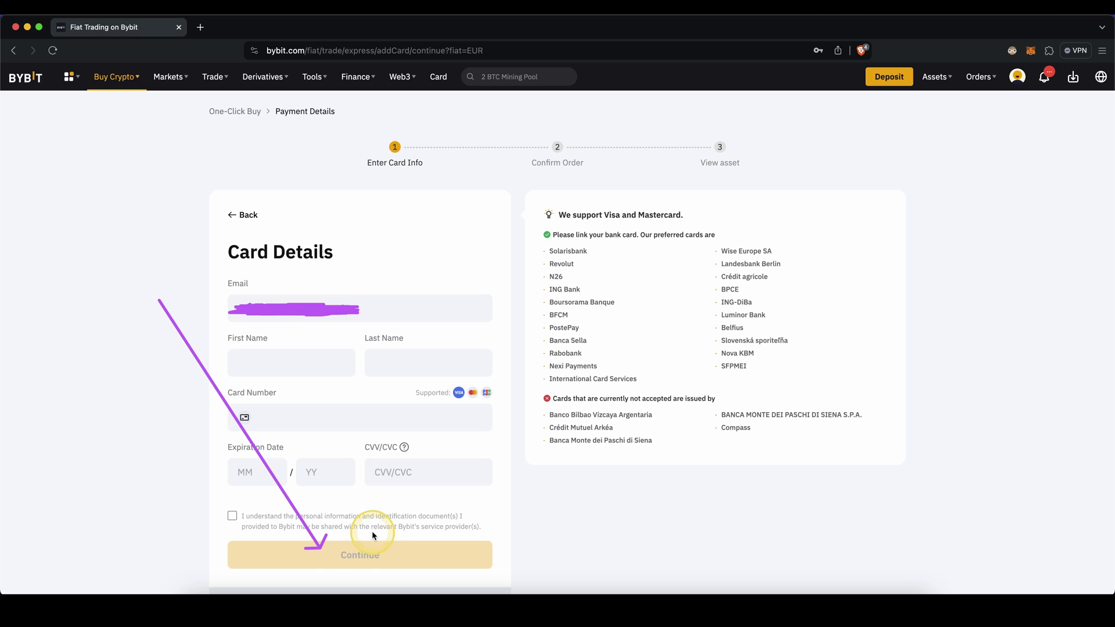
pyautogui.moveTo(671, 223)
pyautogui.mouseDown()
pyautogui.moveTo(608, 425)
pyautogui.moveTo(921, 319)
pyautogui.moveTo(682, 220)
pyautogui.mouseUp()
pyautogui.press('Escape')
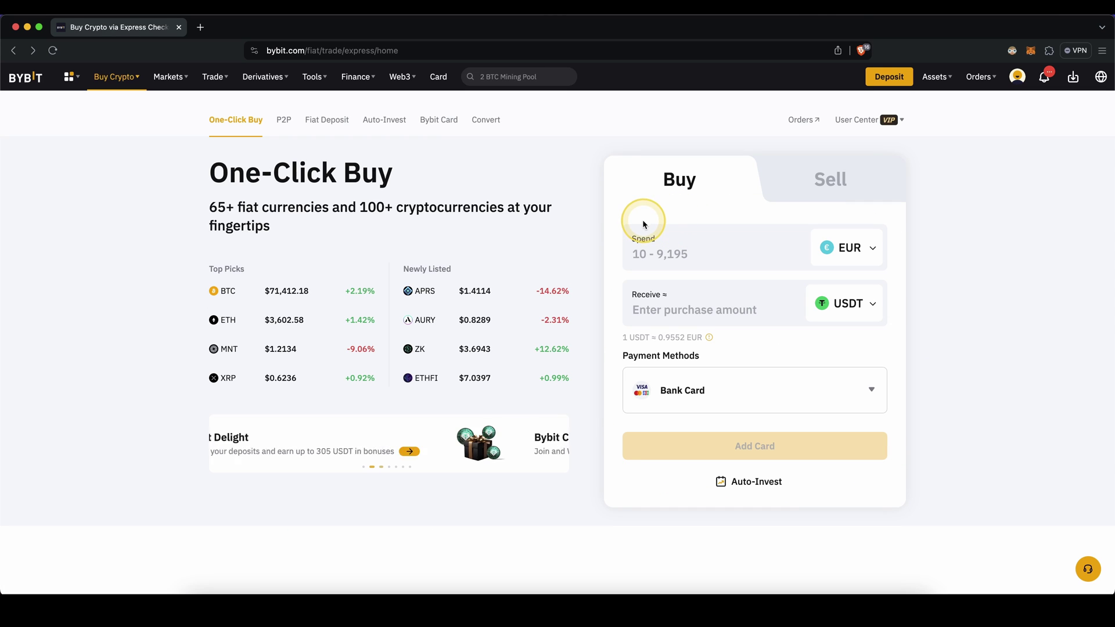
pyautogui.moveTo(935, 76)
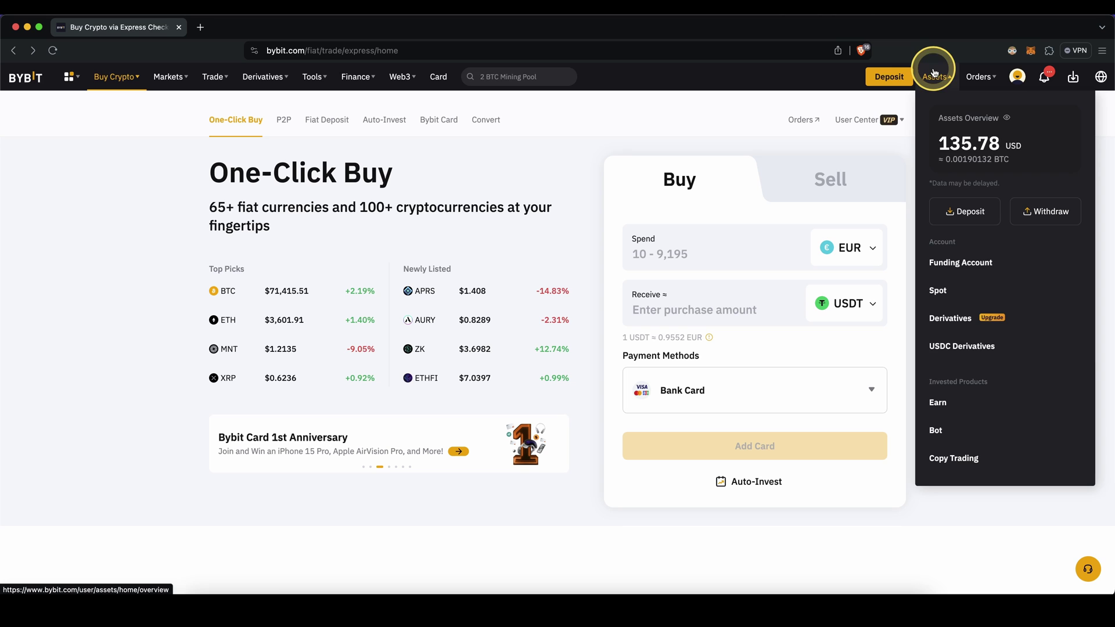
# Step: Open the Funding Account and mark the 135.78 USDT balance row
pyautogui.click(960, 261)
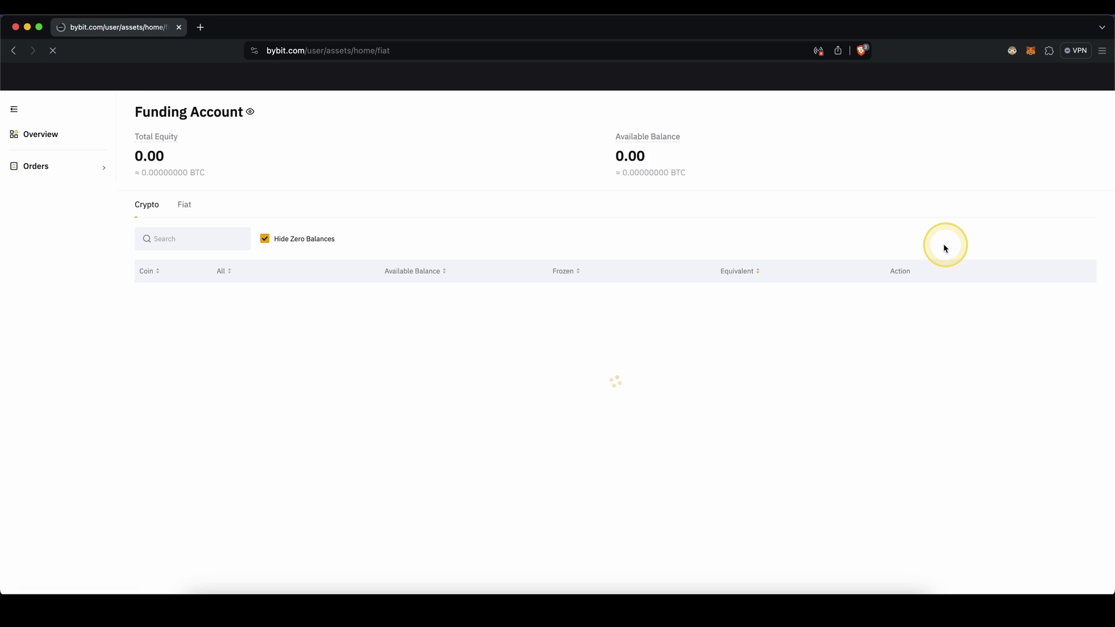
pyautogui.moveTo(251, 306); pyautogui.dragTo(133, 309)
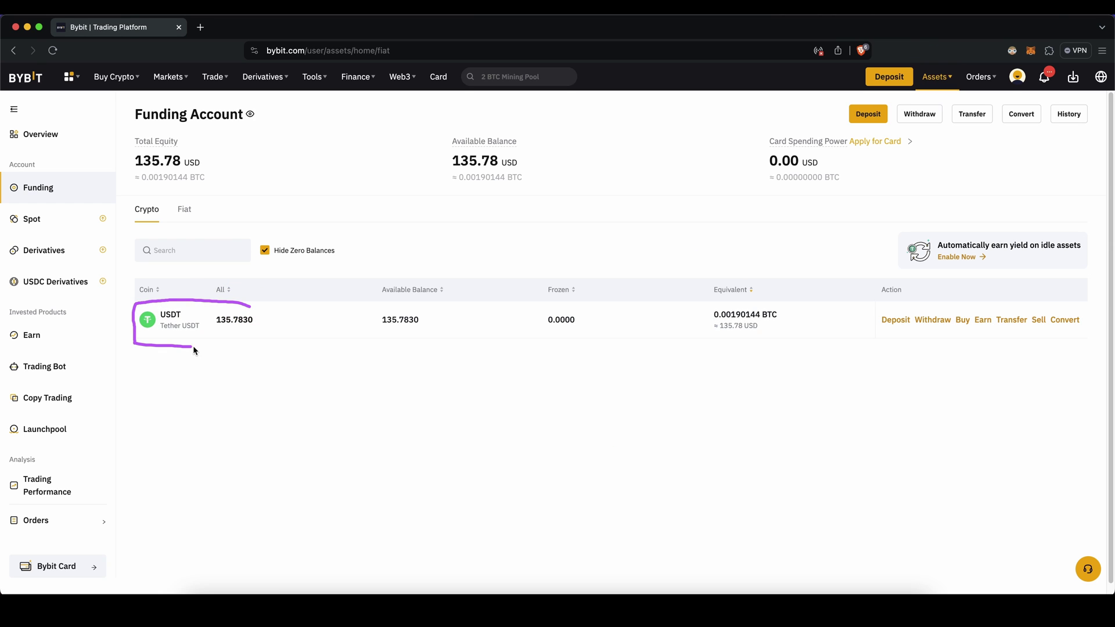
pyautogui.moveTo(193, 349); pyautogui.dragTo(272, 319)
pyautogui.moveTo(137, 194)
pyautogui.mouseDown()
pyautogui.moveTo(133, 216)
pyautogui.moveTo(153, 209)
pyautogui.mouseUp()
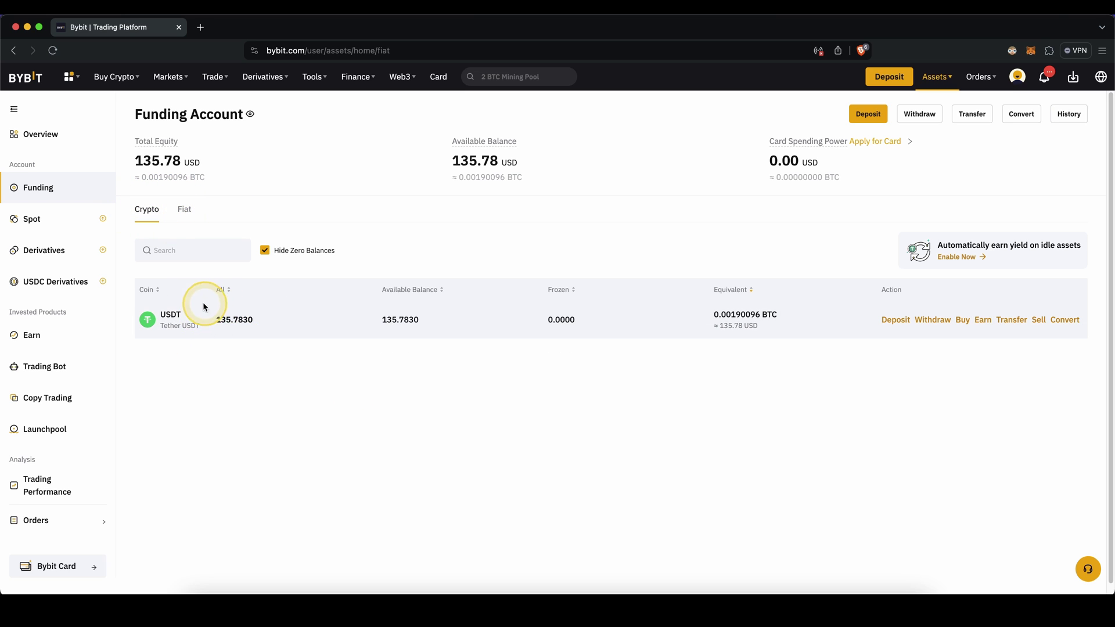
pyautogui.moveTo(203, 302); pyautogui.dragTo(193, 301)
# Step: Switch to the Fiat balances and back to Crypto, then select the USDT row
pyautogui.click(184, 209)
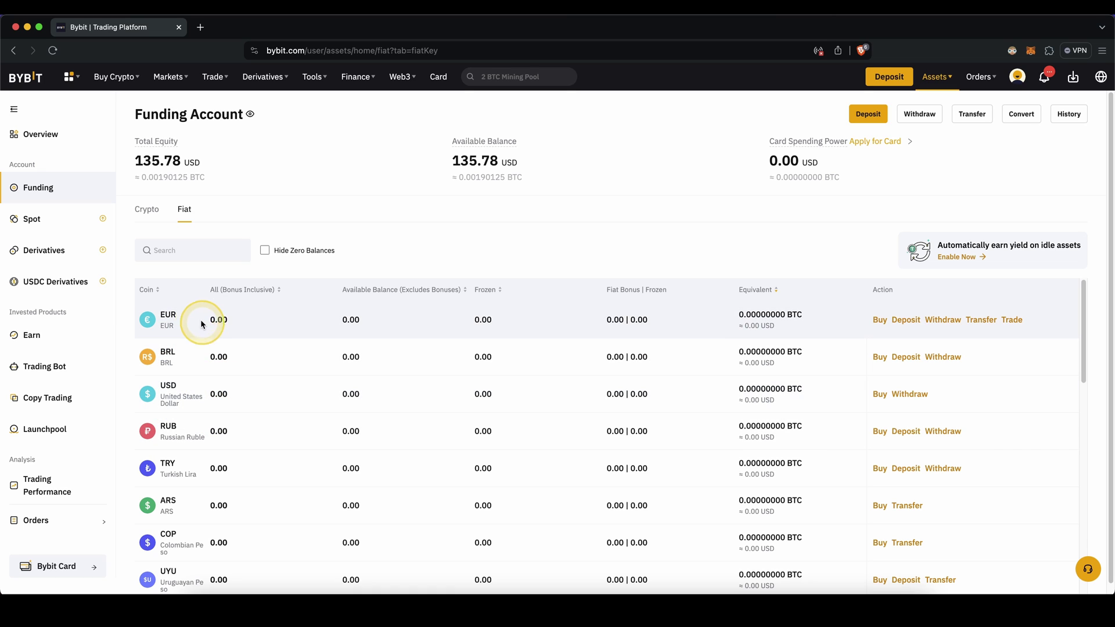
pyautogui.click(149, 214)
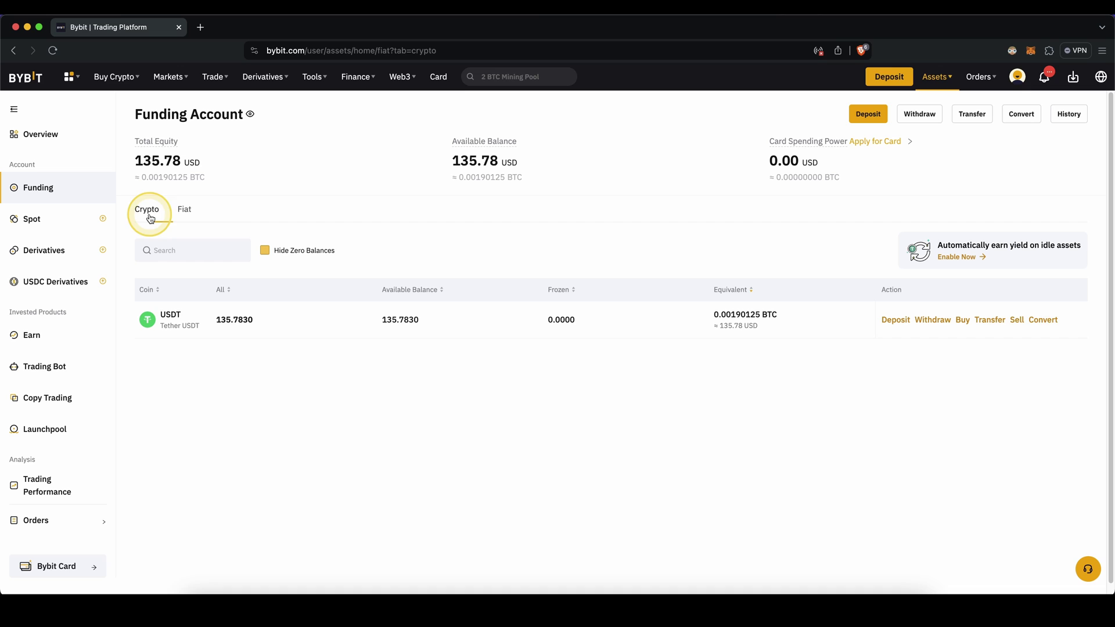
pyautogui.moveTo(187, 307); pyautogui.dragTo(130, 318)
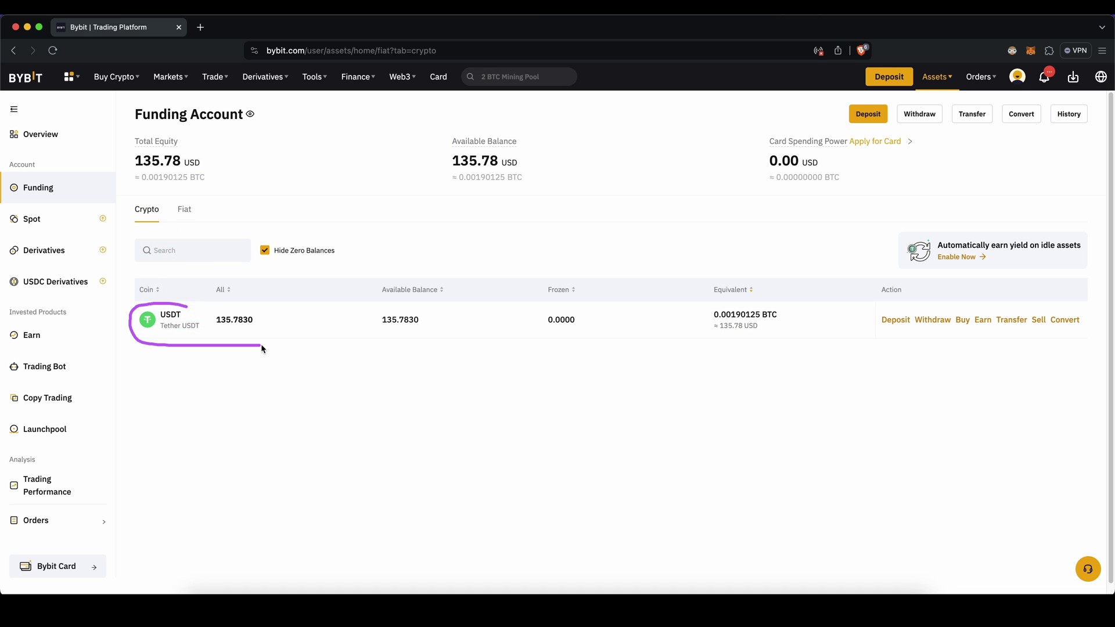
pyautogui.click(170, 307)
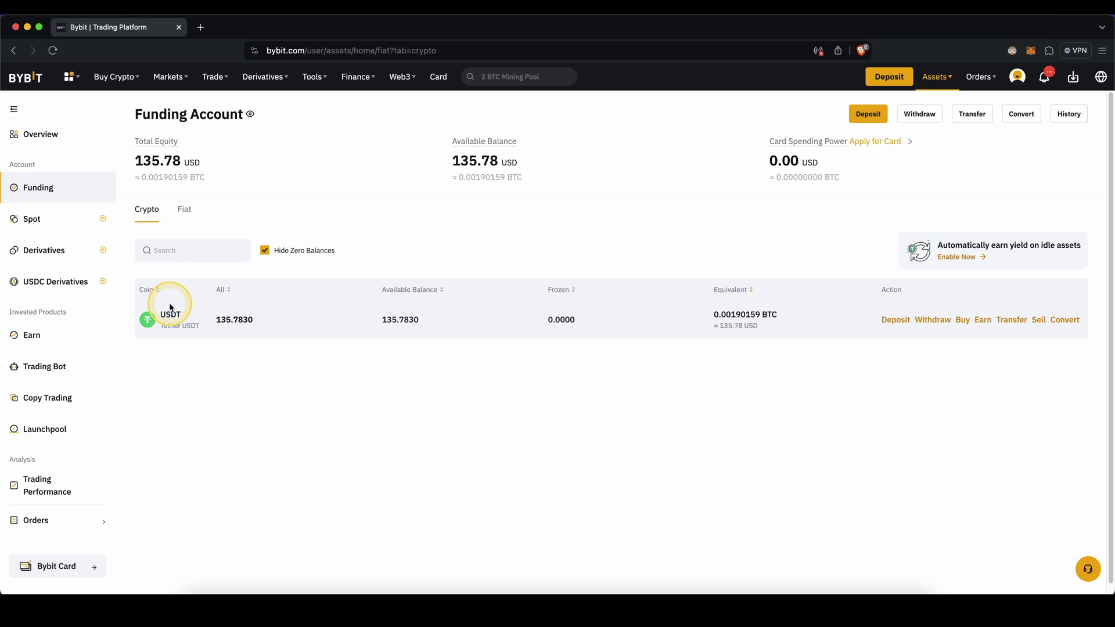
pyautogui.click(214, 78)
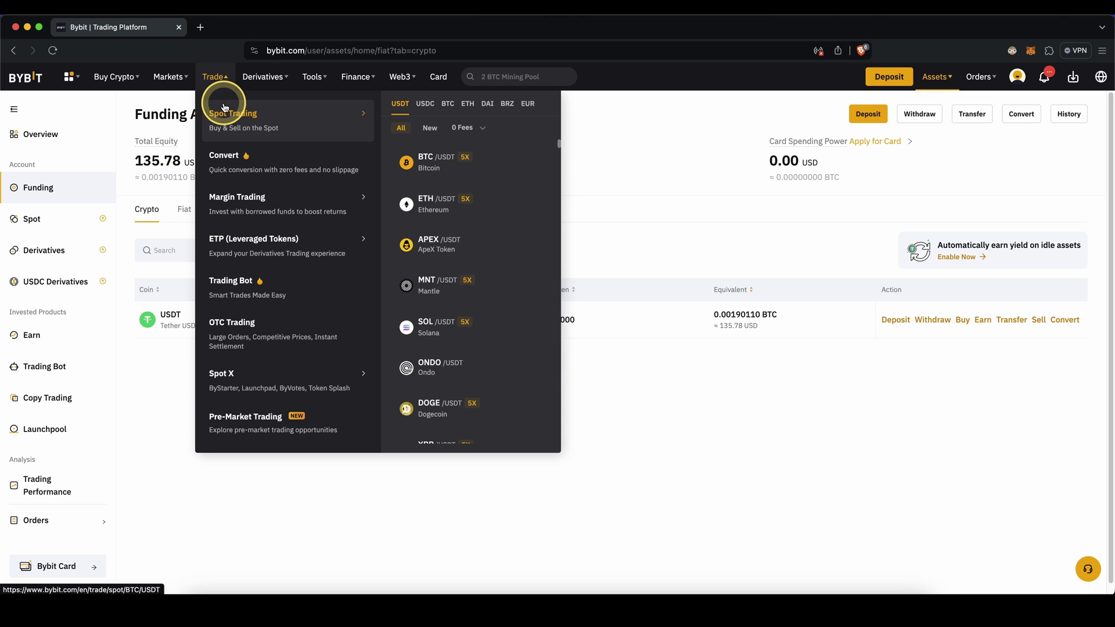
# Step: On the Convert page, choose USDT as the coin to convert from
pyautogui.click(241, 166)
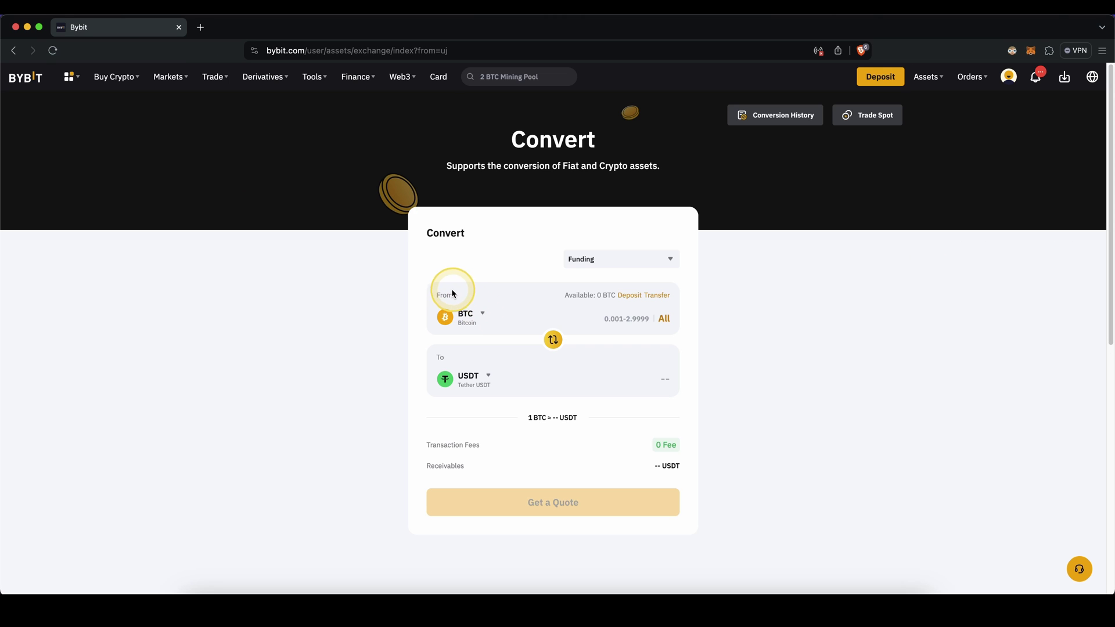
pyautogui.moveTo(448, 345); pyautogui.dragTo(428, 362)
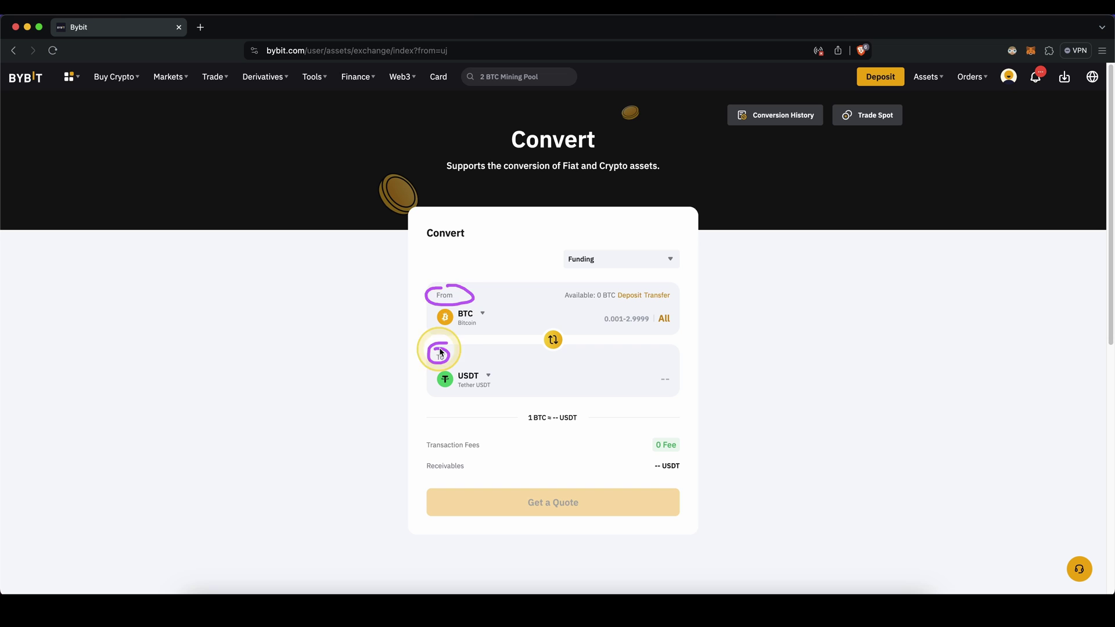
pyautogui.click(467, 316)
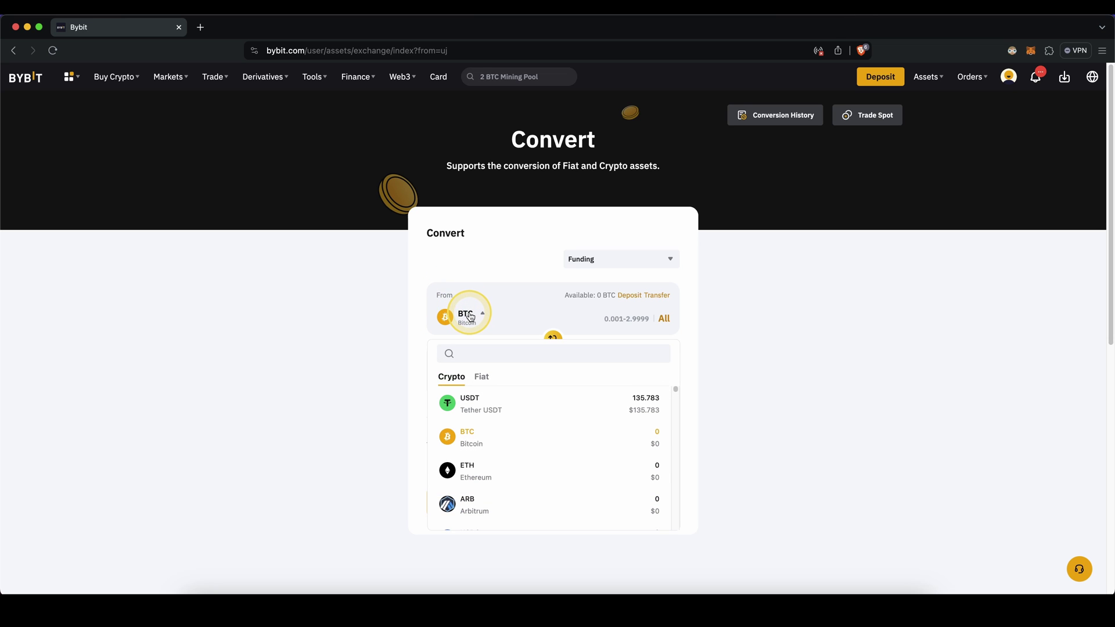
pyautogui.click(480, 377)
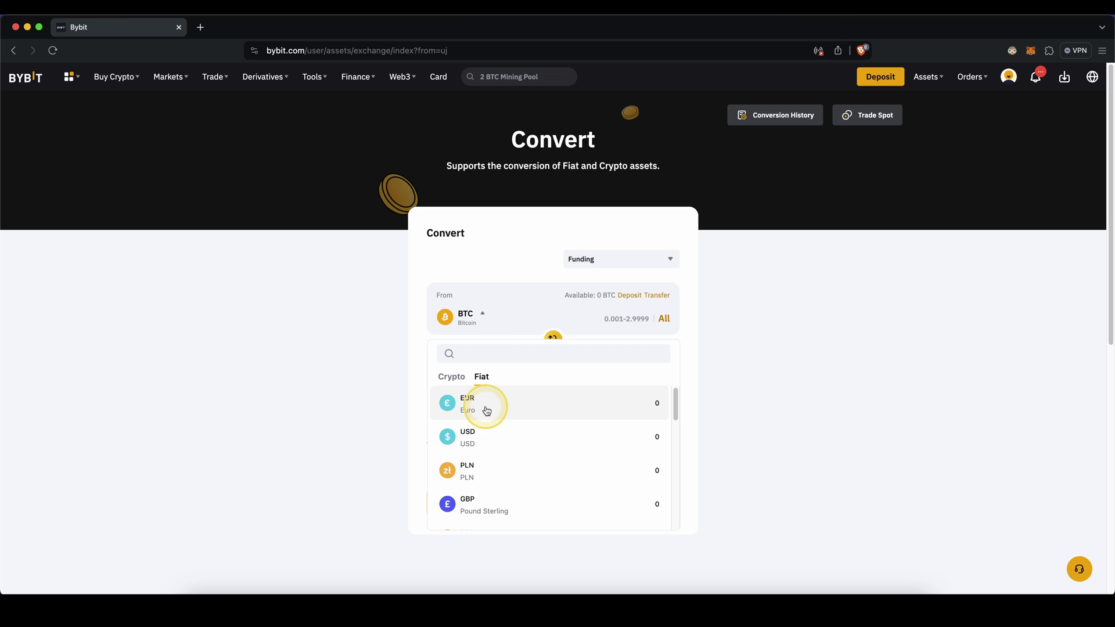
pyautogui.click(453, 377)
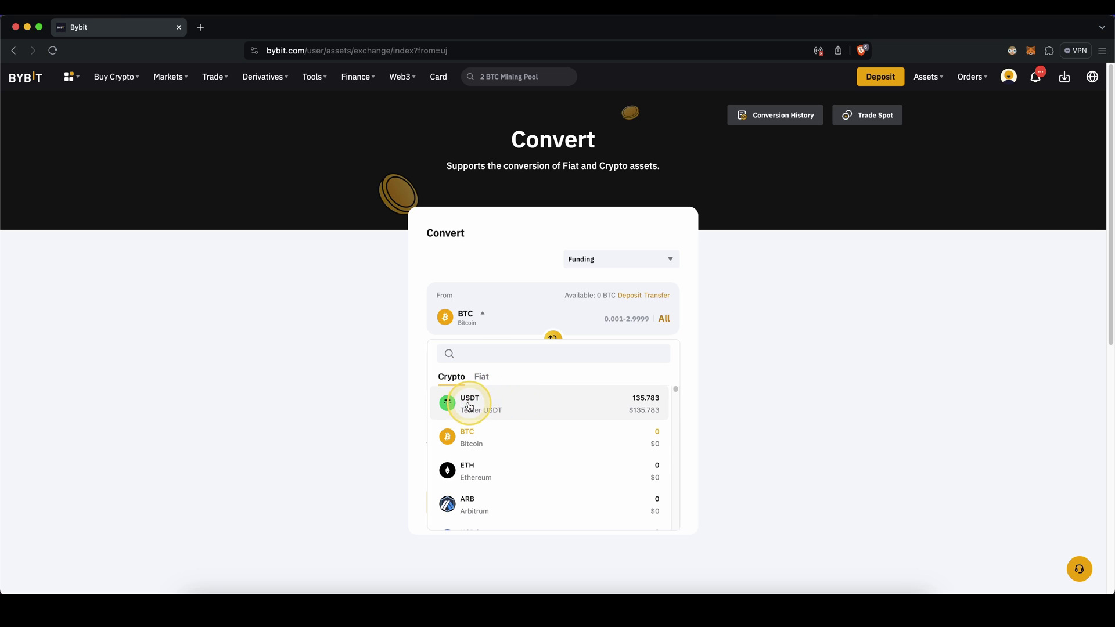
pyautogui.click(575, 404)
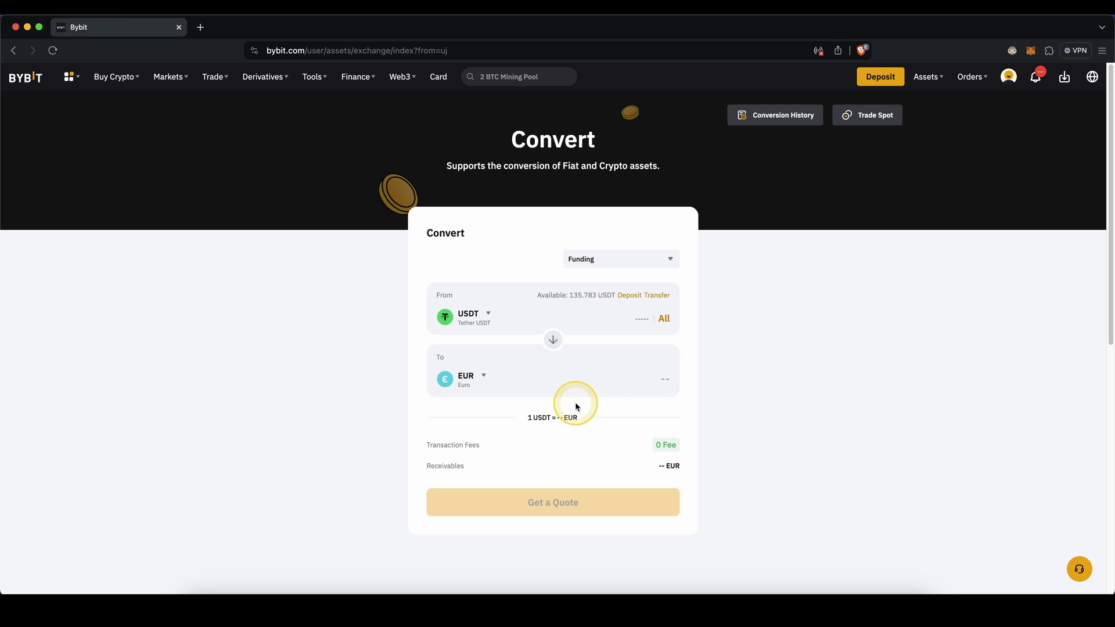
pyautogui.click(473, 384)
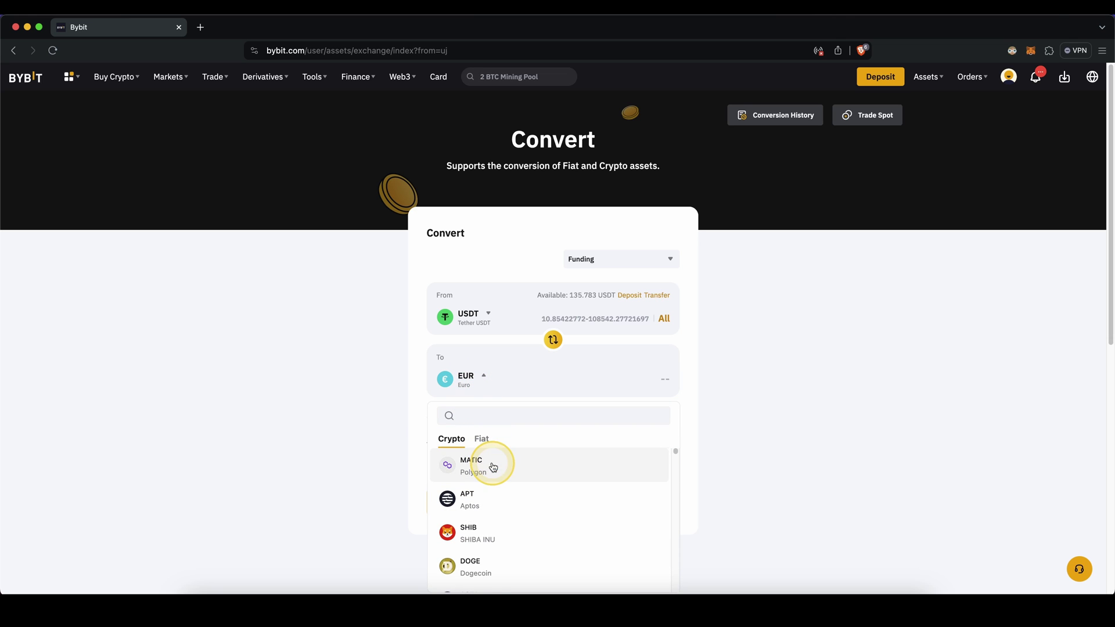
pyautogui.scroll(-2, 494, 477)
# Step: Select DOGE as target, enter the full 135.783 USDT balance, and request a quote
pyautogui.click(492, 525)
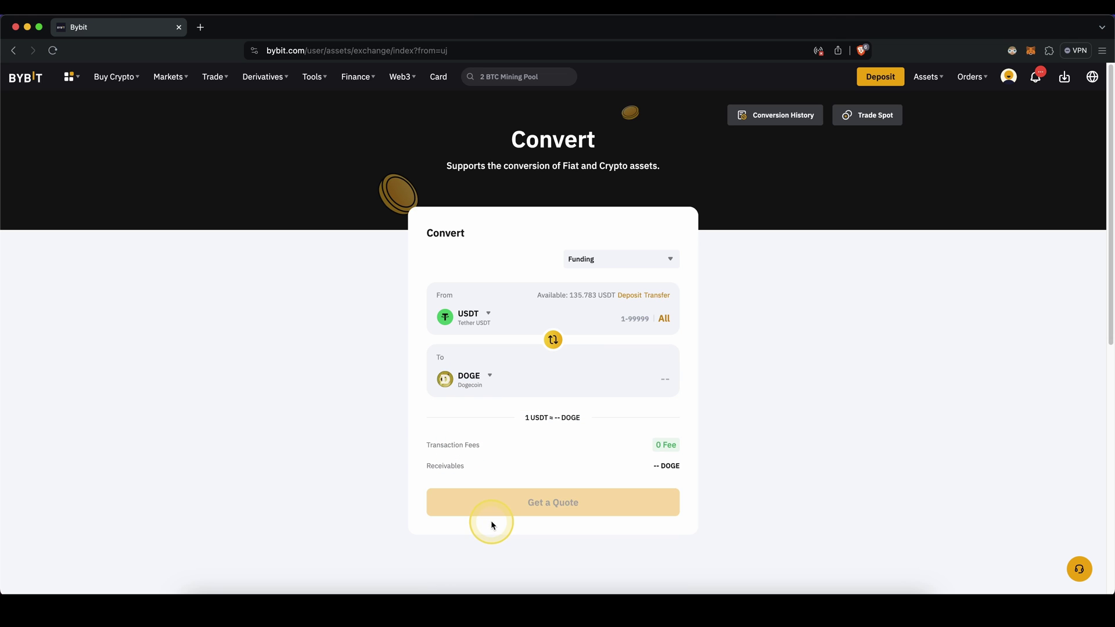
pyautogui.click(631, 319)
pyautogui.moveTo(554, 282)
pyautogui.mouseDown()
pyautogui.moveTo(521, 287)
pyautogui.moveTo(620, 301)
pyautogui.mouseUp()
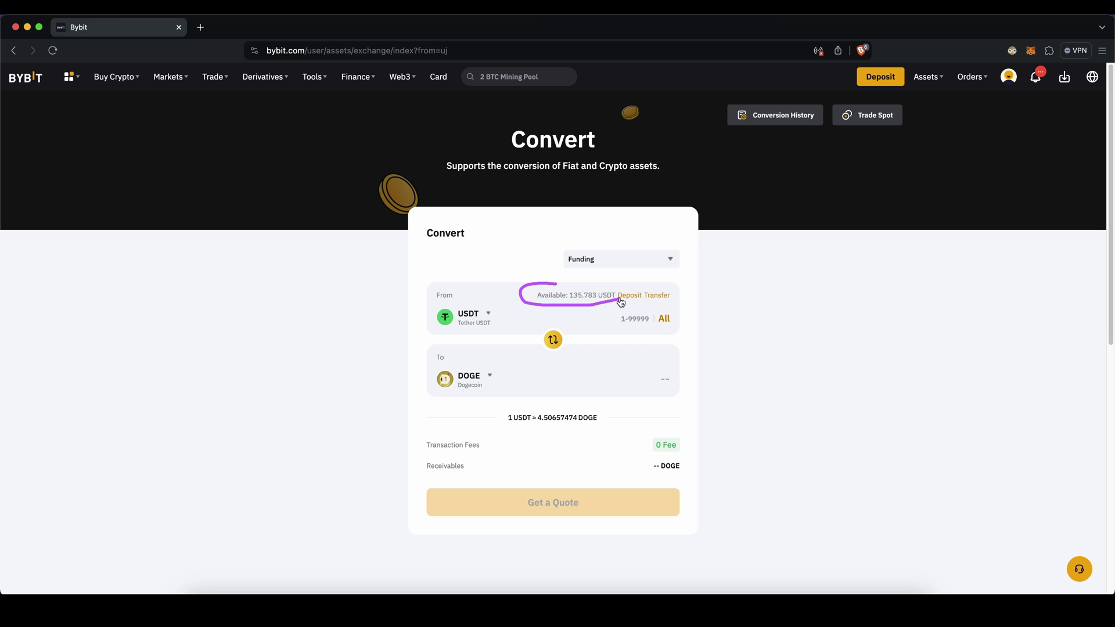
pyautogui.click(664, 319)
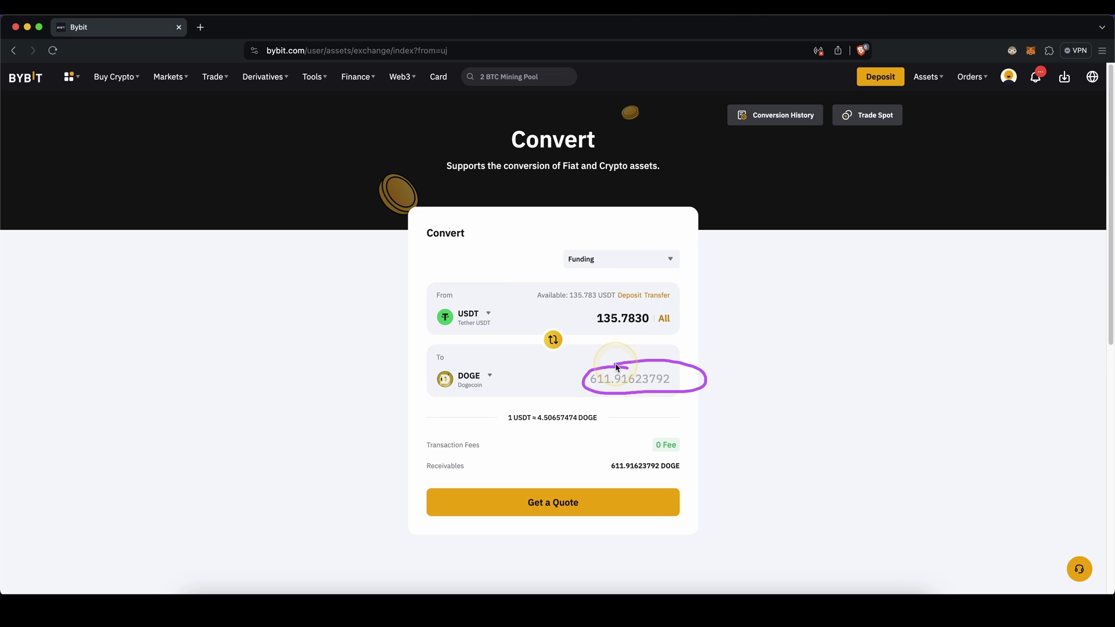
pyautogui.moveTo(763, 402); pyautogui.dragTo(706, 424)
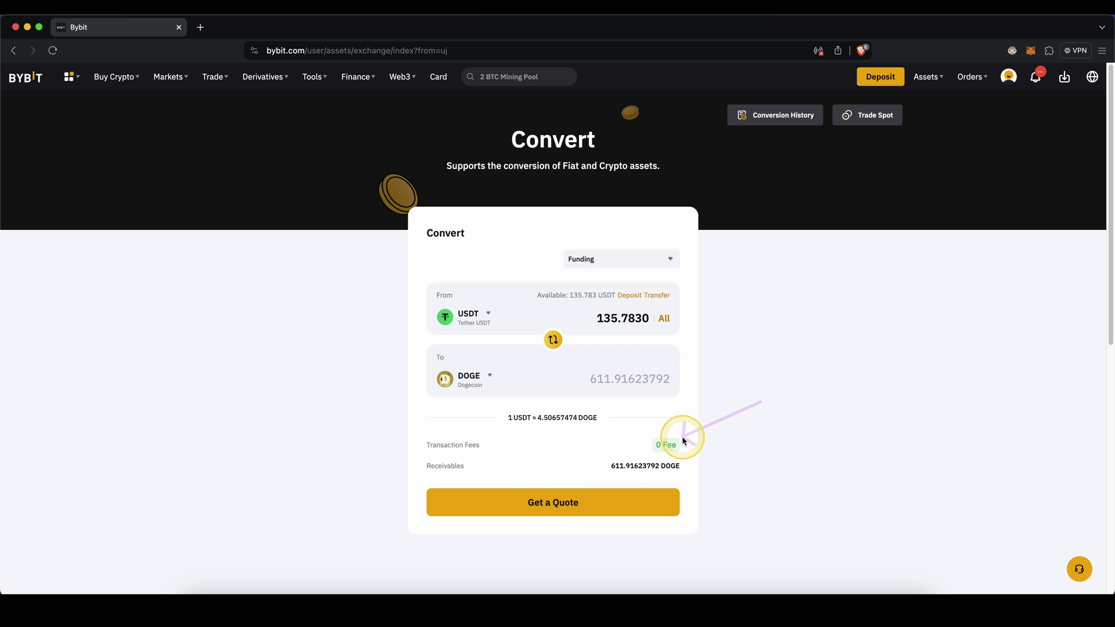
pyautogui.click(560, 505)
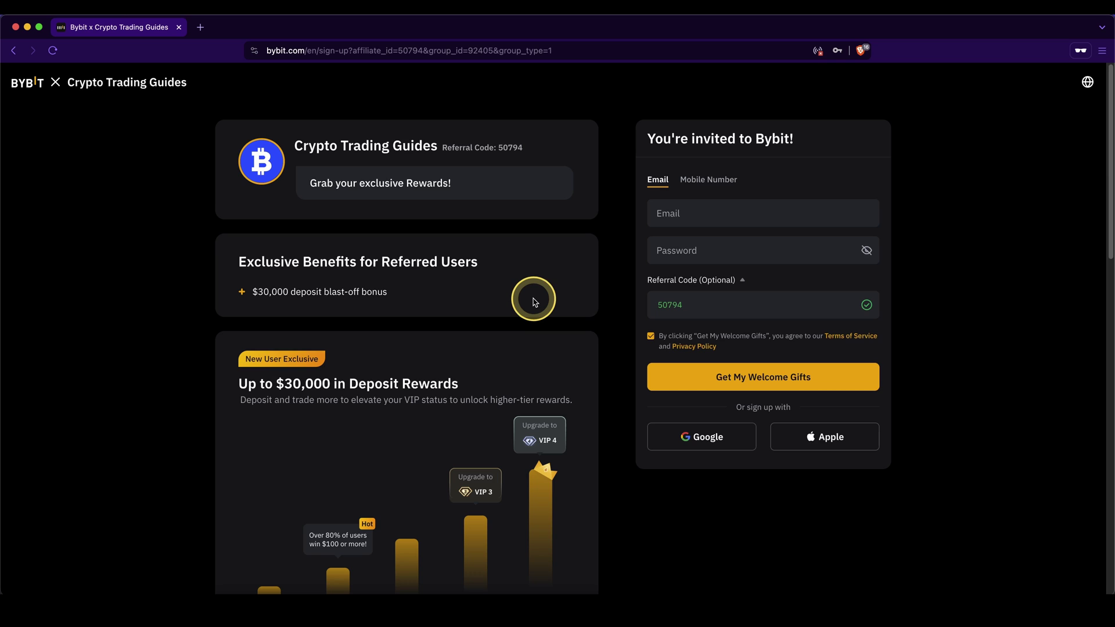
# Step: Underline the $30,000 deposit rewards and draw arrows toward the welcome gifts sign-up
pyautogui.moveTo(327, 364); pyautogui.dragTo(275, 376)
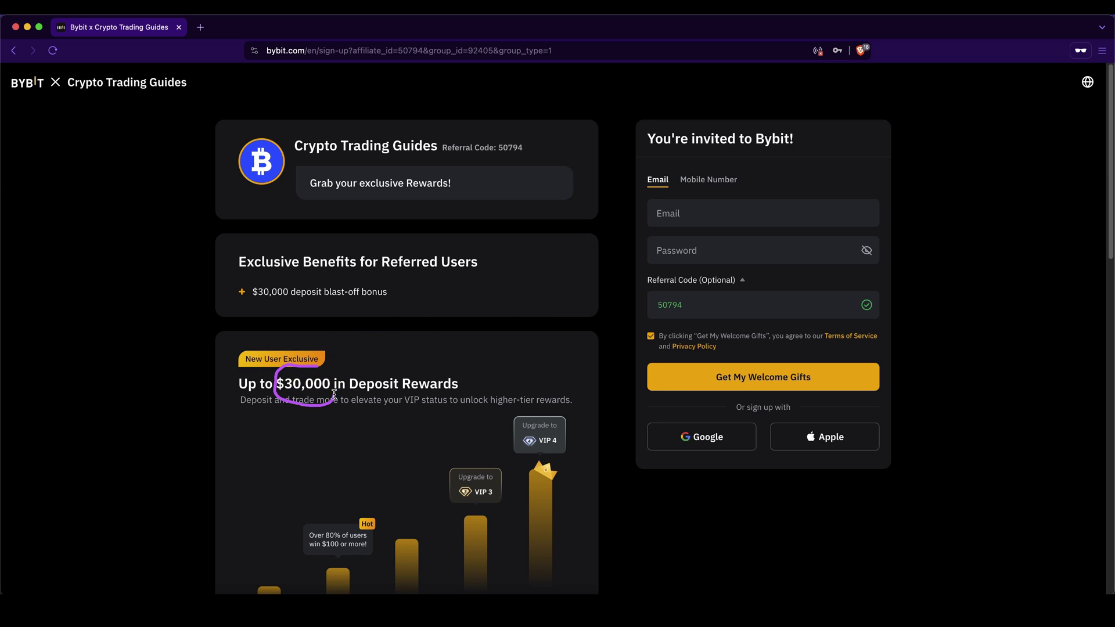
pyautogui.moveTo(293, 317); pyautogui.dragTo(280, 203)
pyautogui.moveTo(537, 264); pyautogui.dragTo(667, 377)
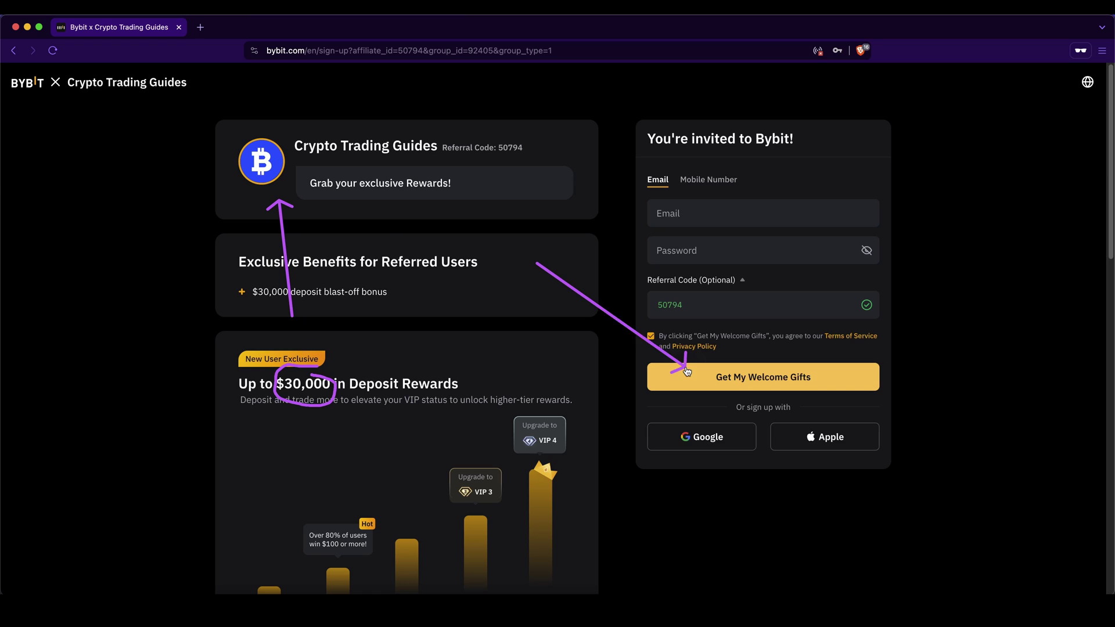